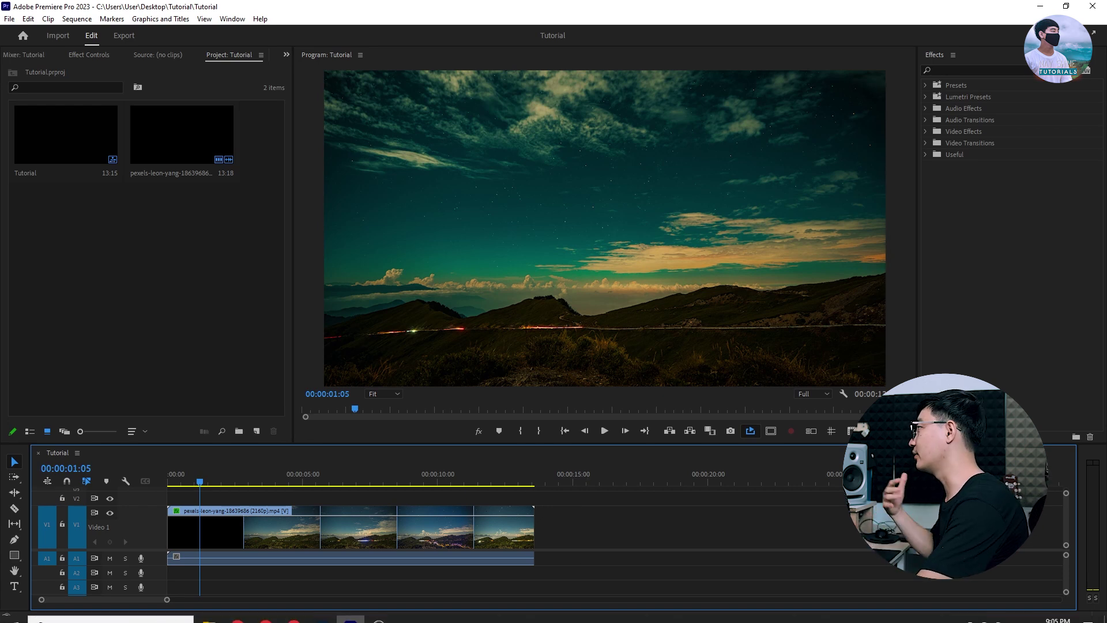
# Delete the unused media cache files from the Media Cache preferences page.
pyautogui.click(28, 18)
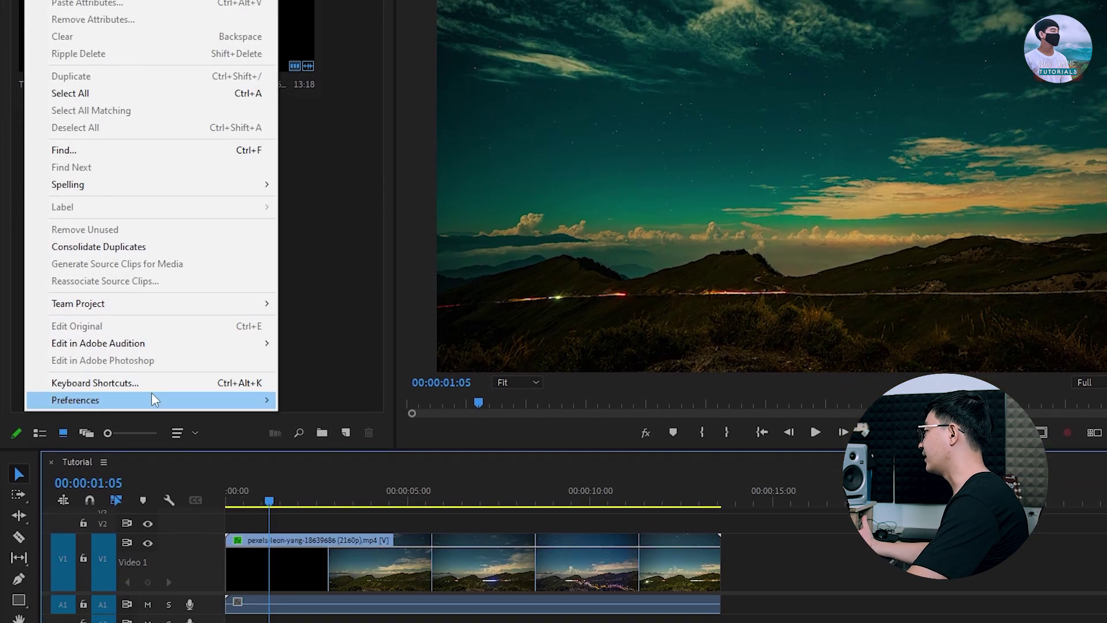
pyautogui.moveTo(151, 466)
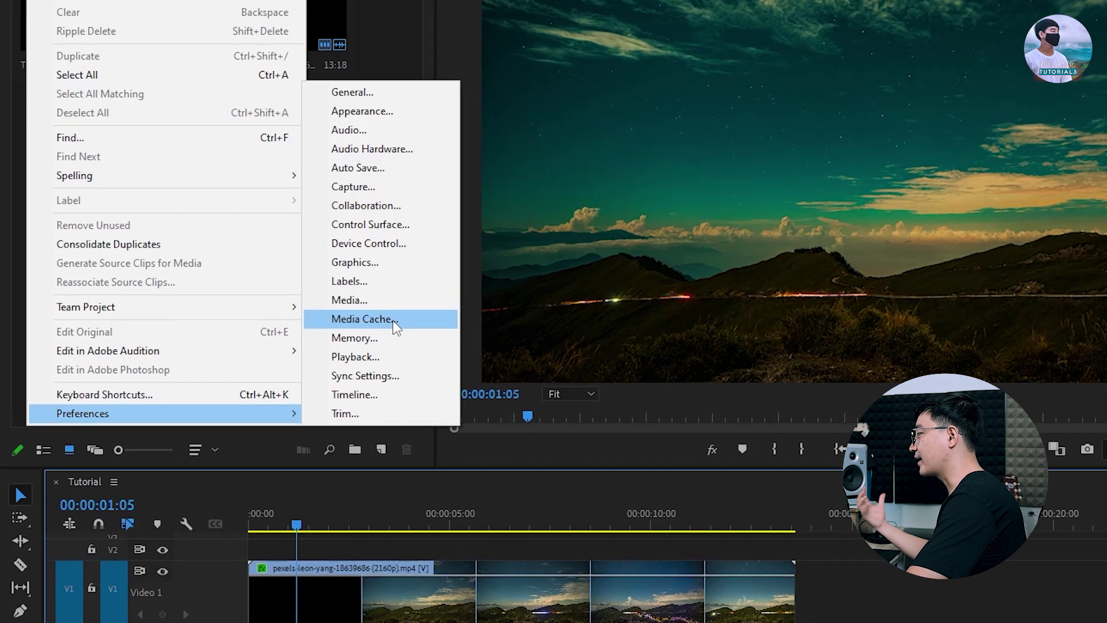
pyautogui.click(362, 315)
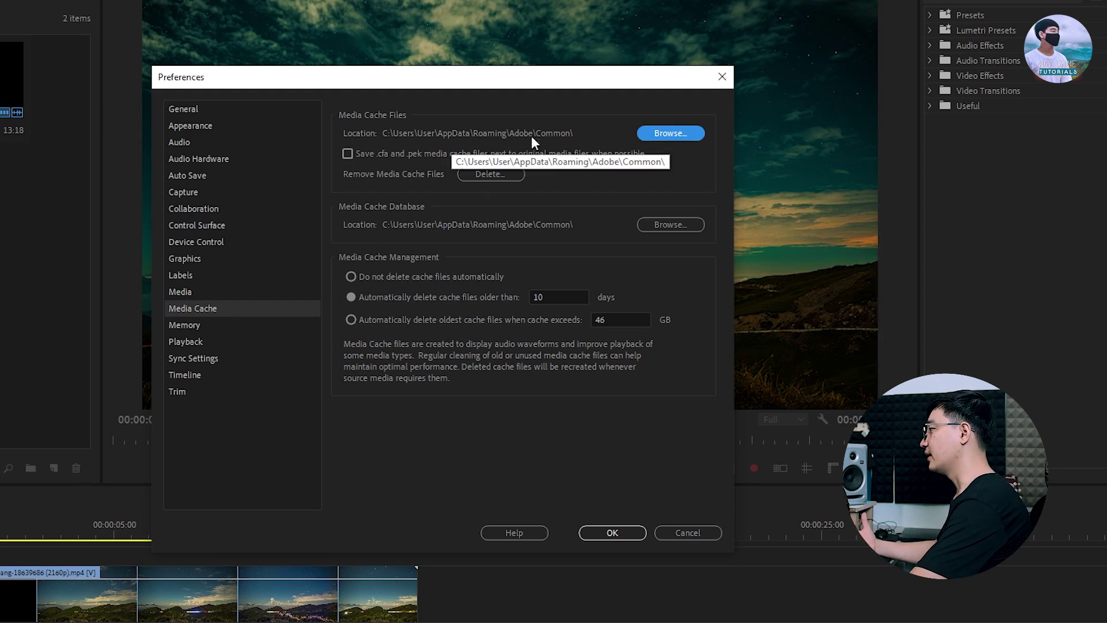
pyautogui.click(490, 174)
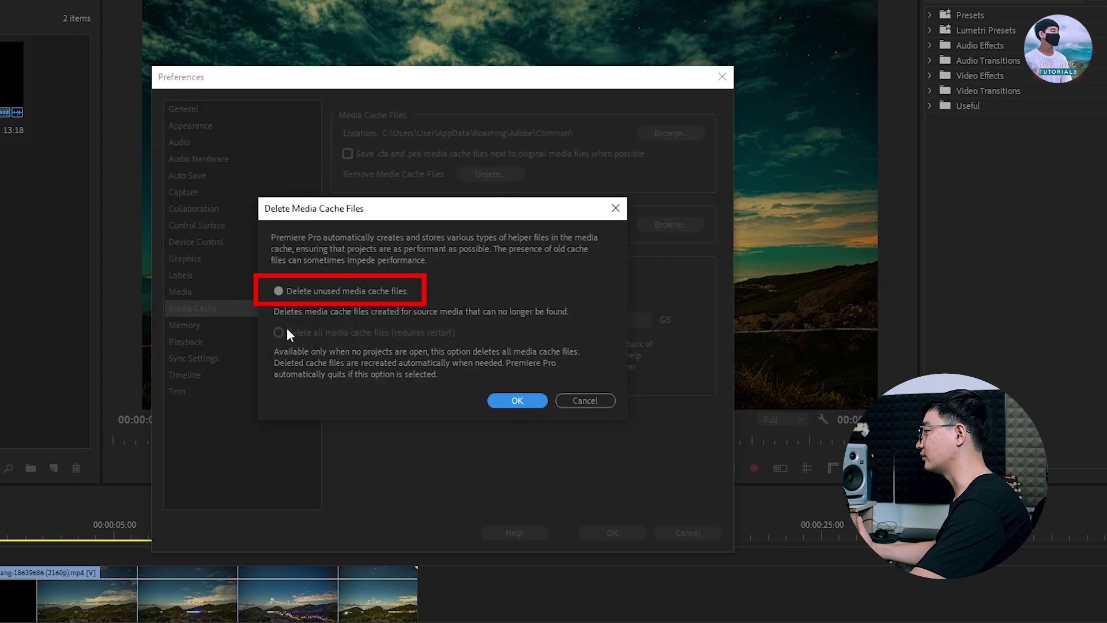
pyautogui.click(522, 402)
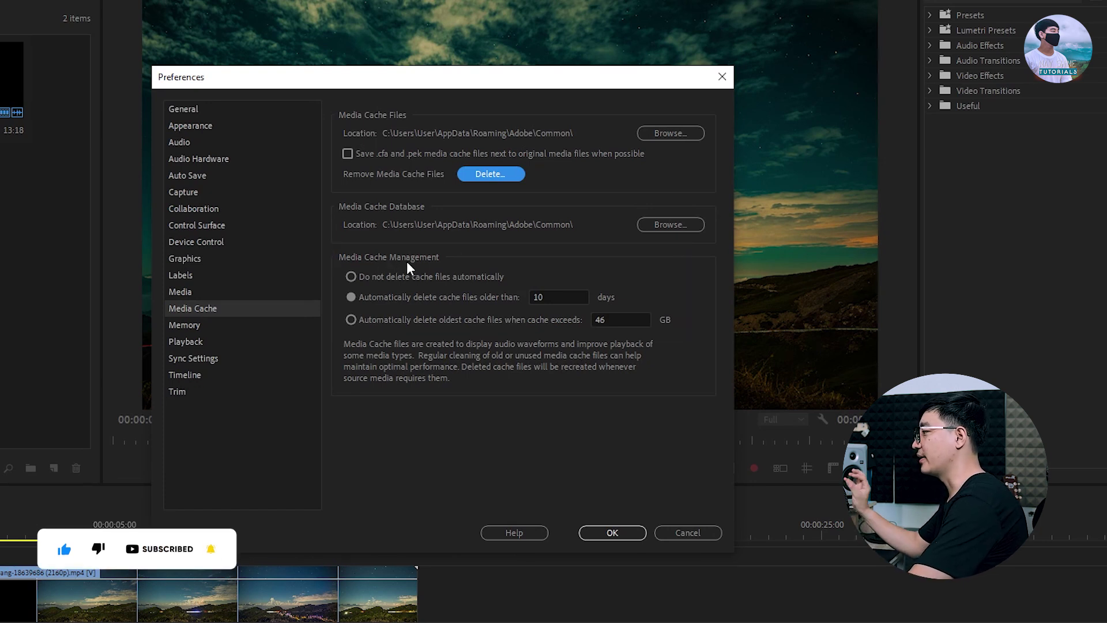
# Switch cache cleanup to auto-delete files older than 10 days and apply the preferences.
pyautogui.click(350, 278)
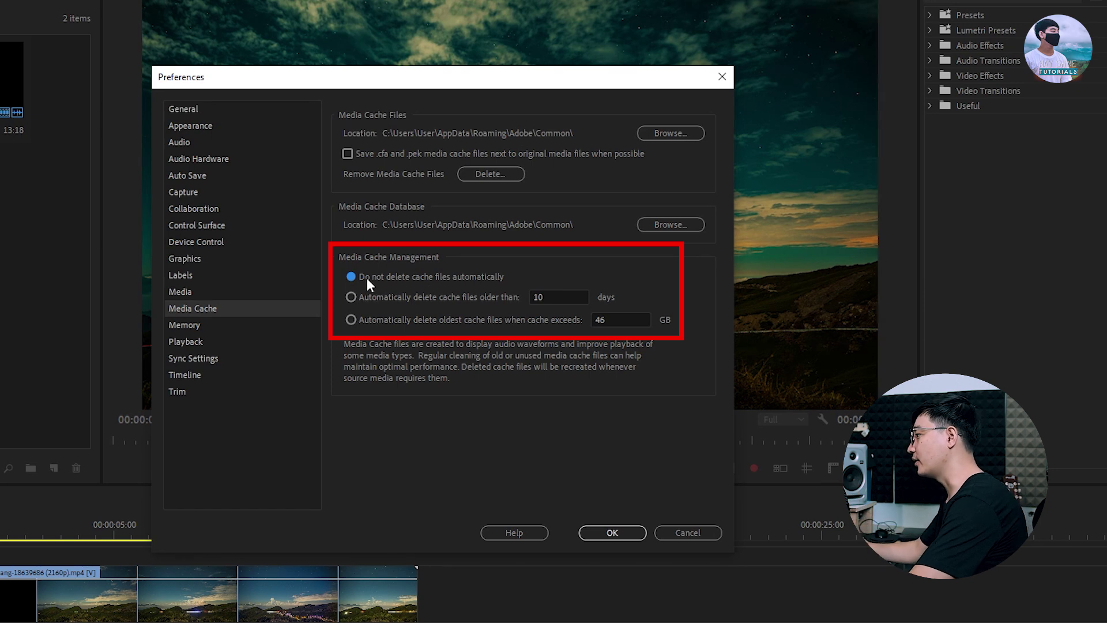
pyautogui.click(351, 297)
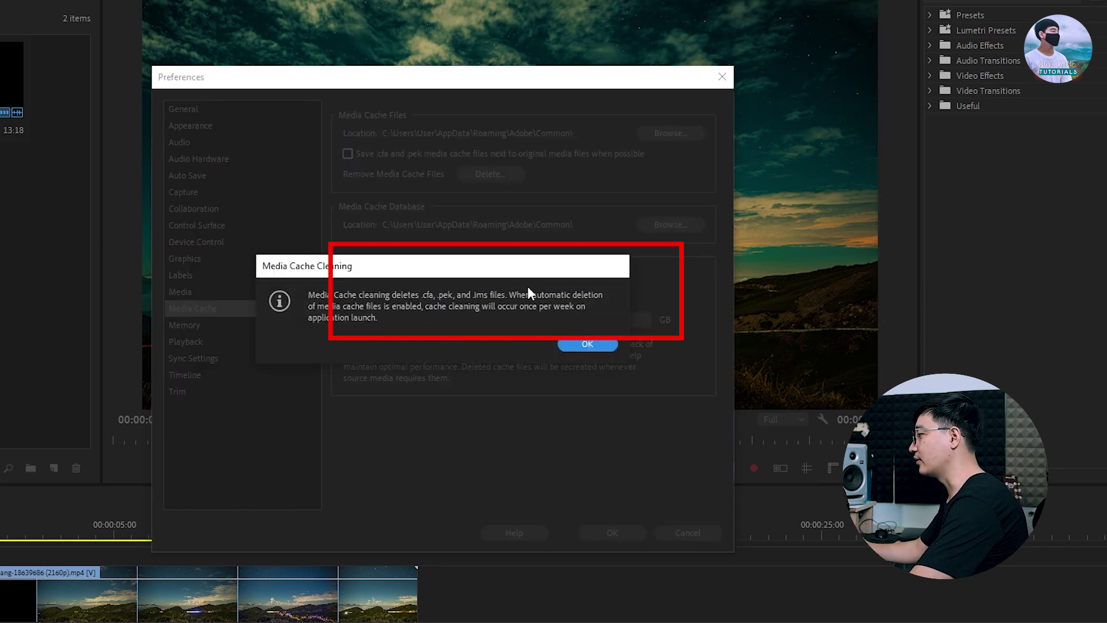
pyautogui.click(581, 344)
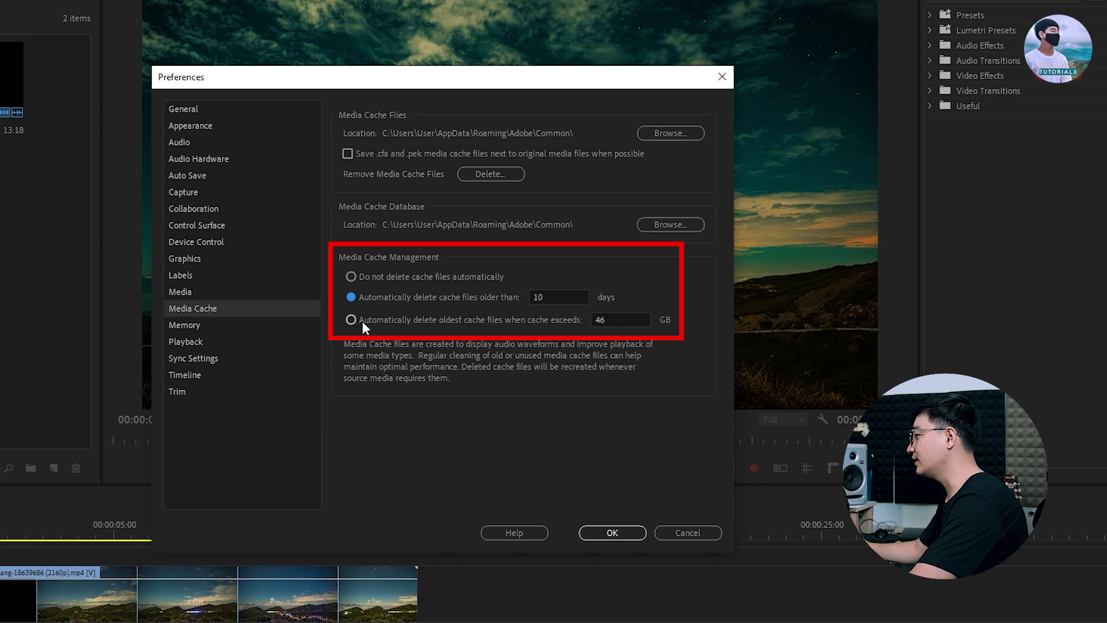
pyautogui.moveTo(627, 320)
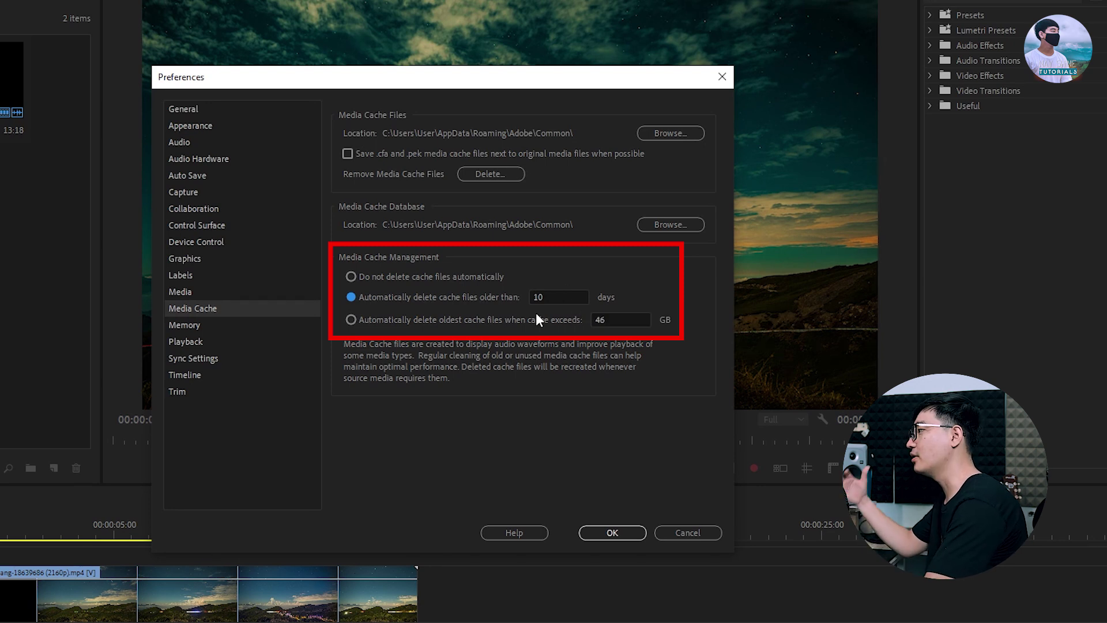
pyautogui.click(612, 532)
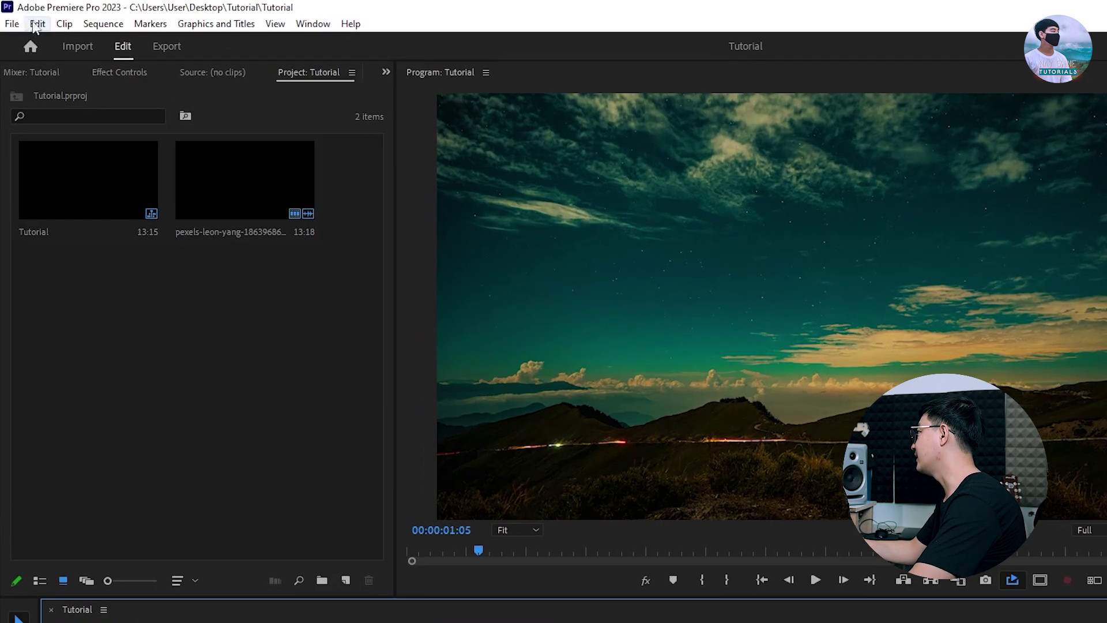
# In Memory preferences, lower RAM reserved for other applications to 3 GB and apply.
pyautogui.click(28, 18)
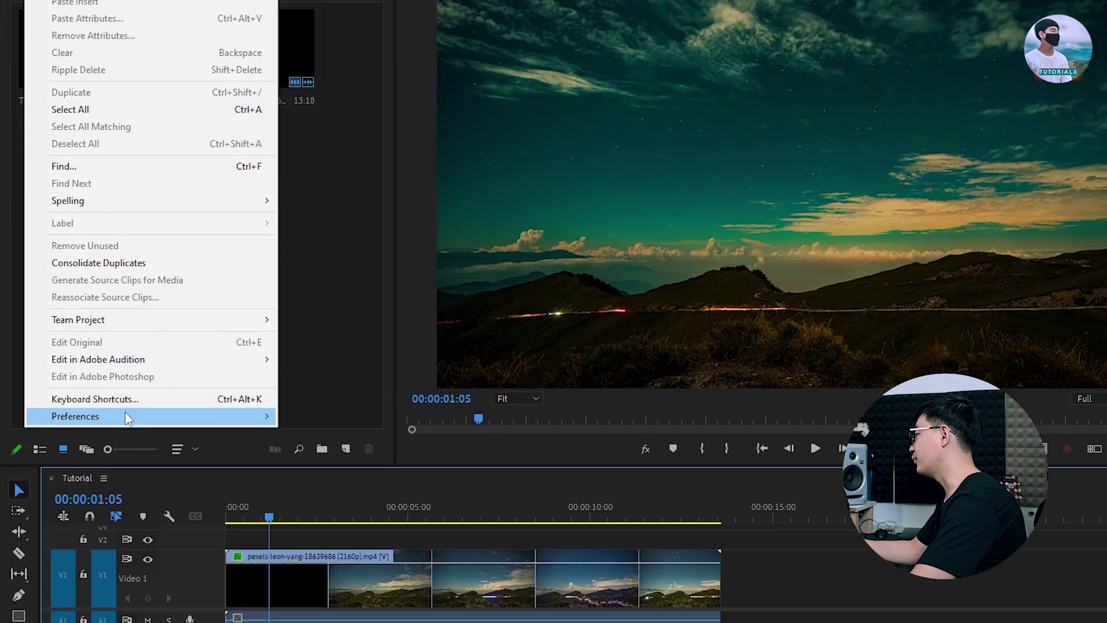
pyautogui.moveTo(127, 417)
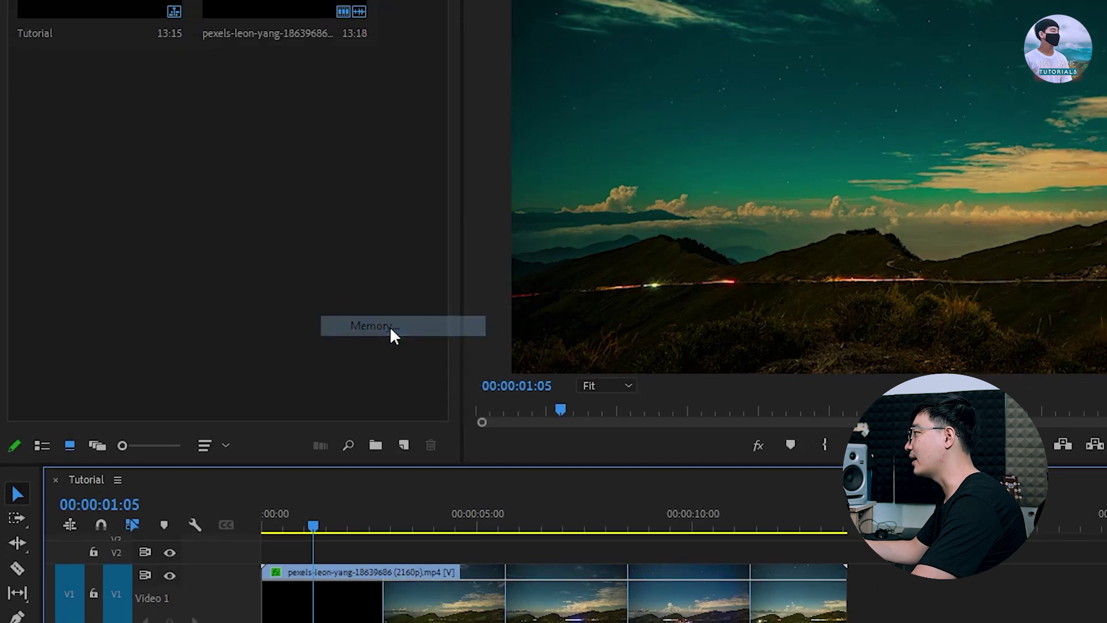
pyautogui.click(390, 327)
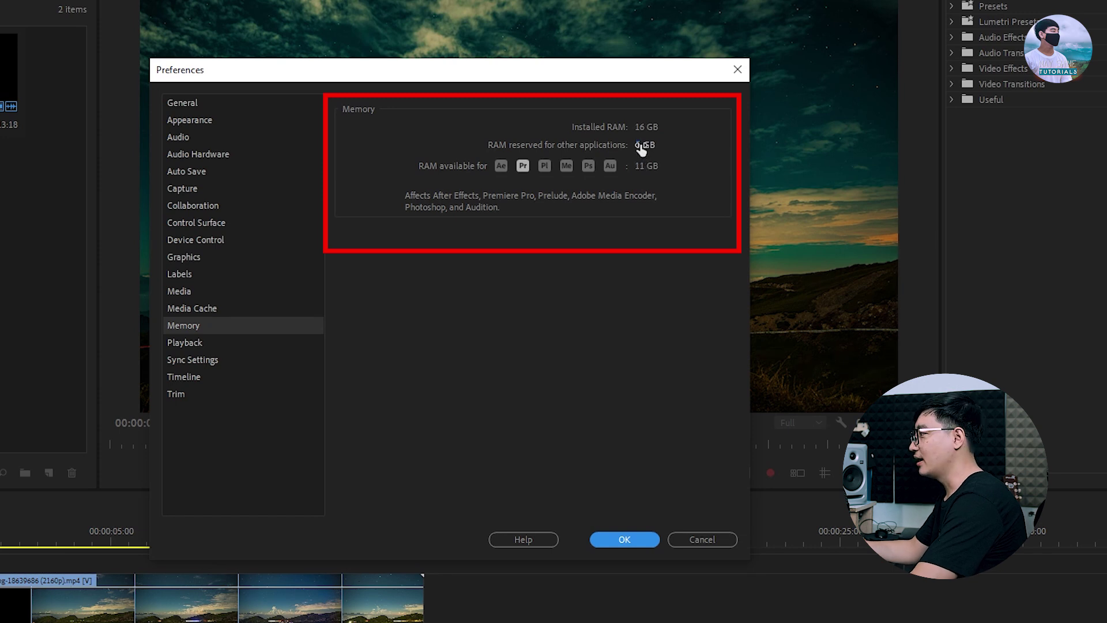
pyautogui.moveTo(640, 147); pyautogui.dragTo(576, 143)
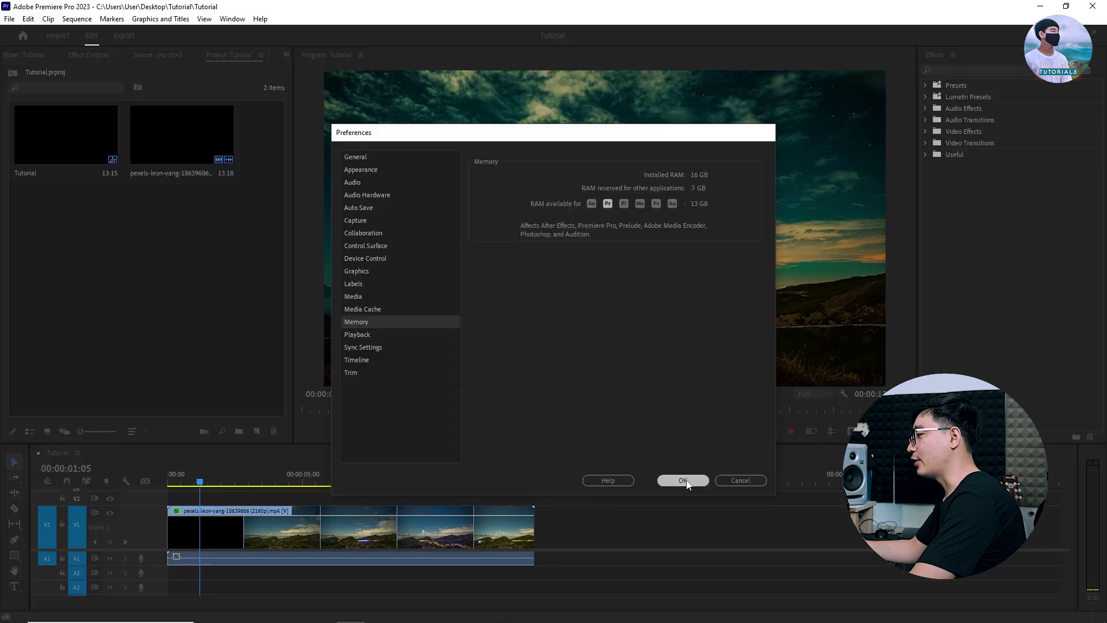
pyautogui.click(625, 539)
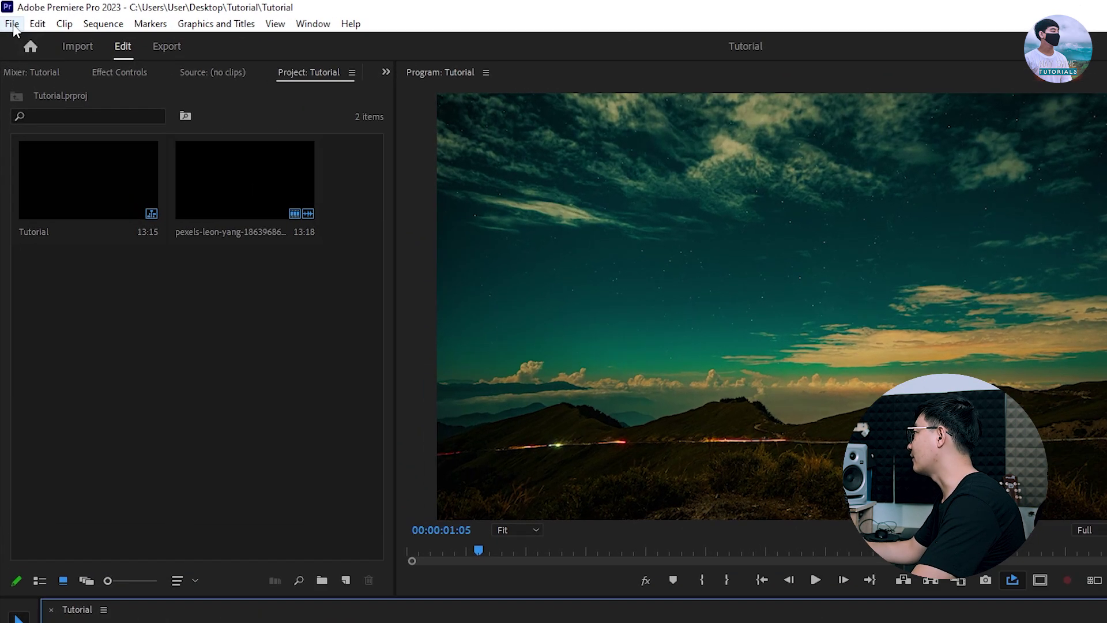
pyautogui.click(9, 18)
pyautogui.moveTo(219, 422)
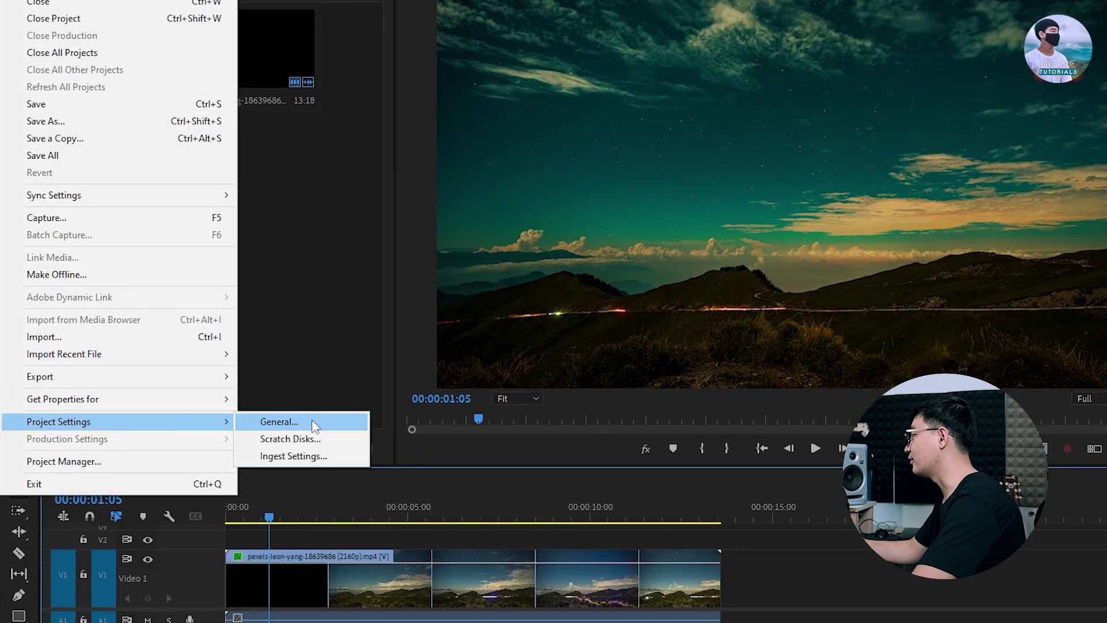
pyautogui.click(299, 424)
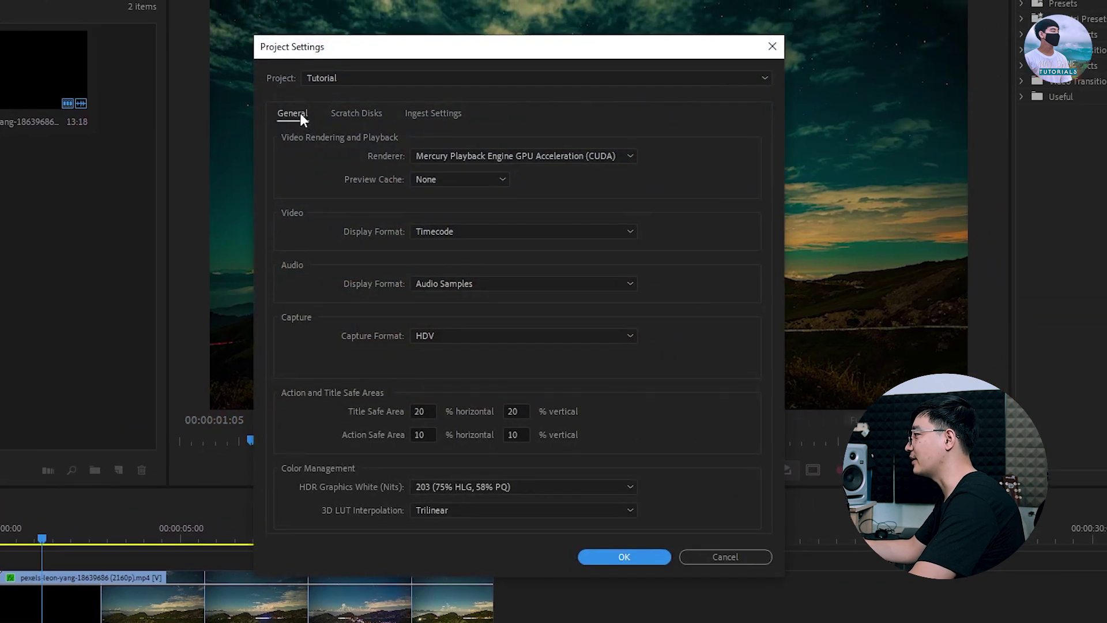
pyautogui.click(472, 157)
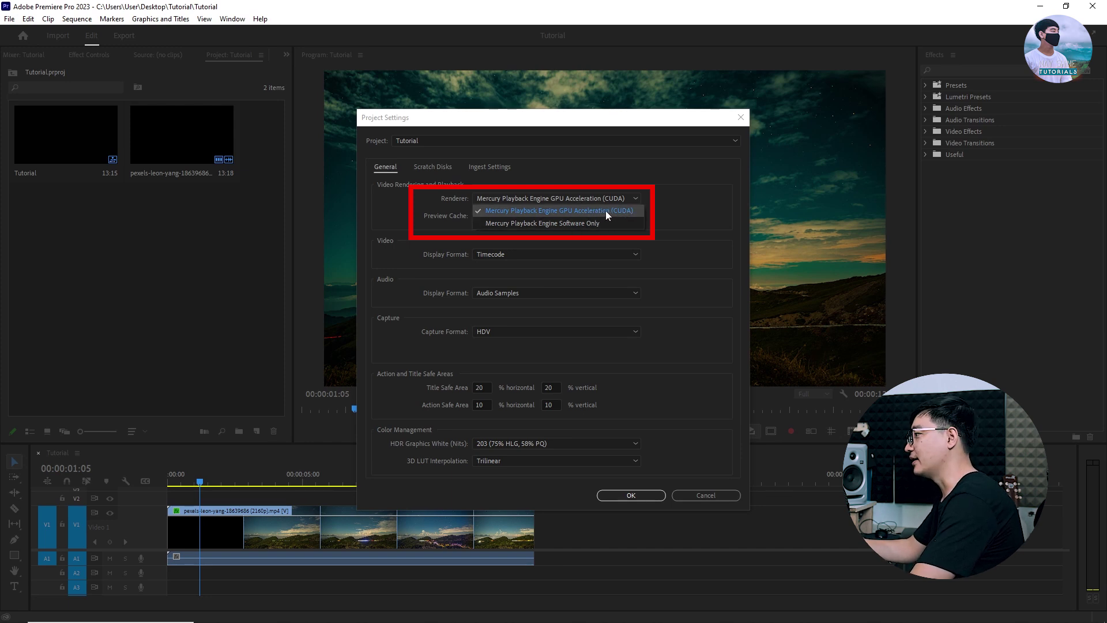
pyautogui.click(629, 212)
pyautogui.click(635, 497)
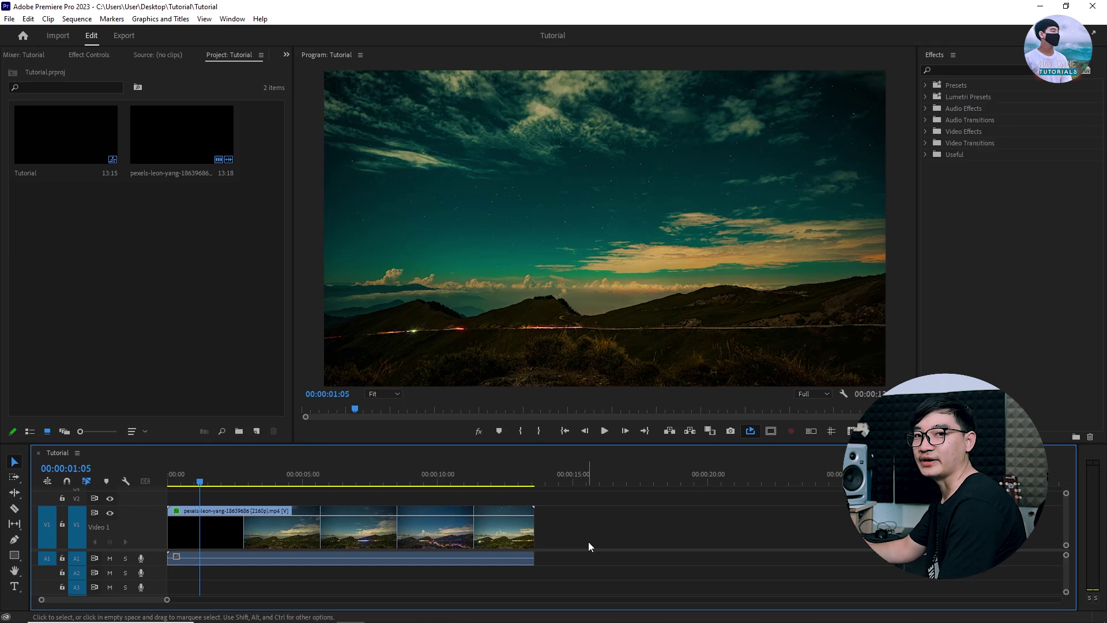
# Play the clip from near its start, select it, and toggle Global FX Mute on and off.
pyautogui.click(181, 478)
pyautogui.press('space')
pyautogui.press('space')
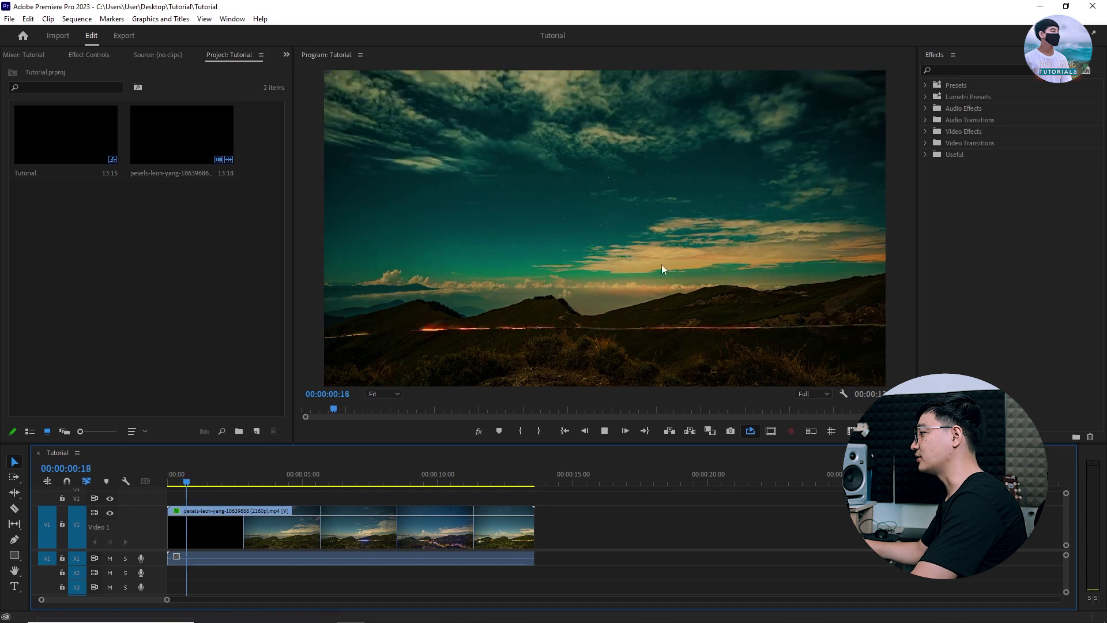
pyautogui.click(206, 522)
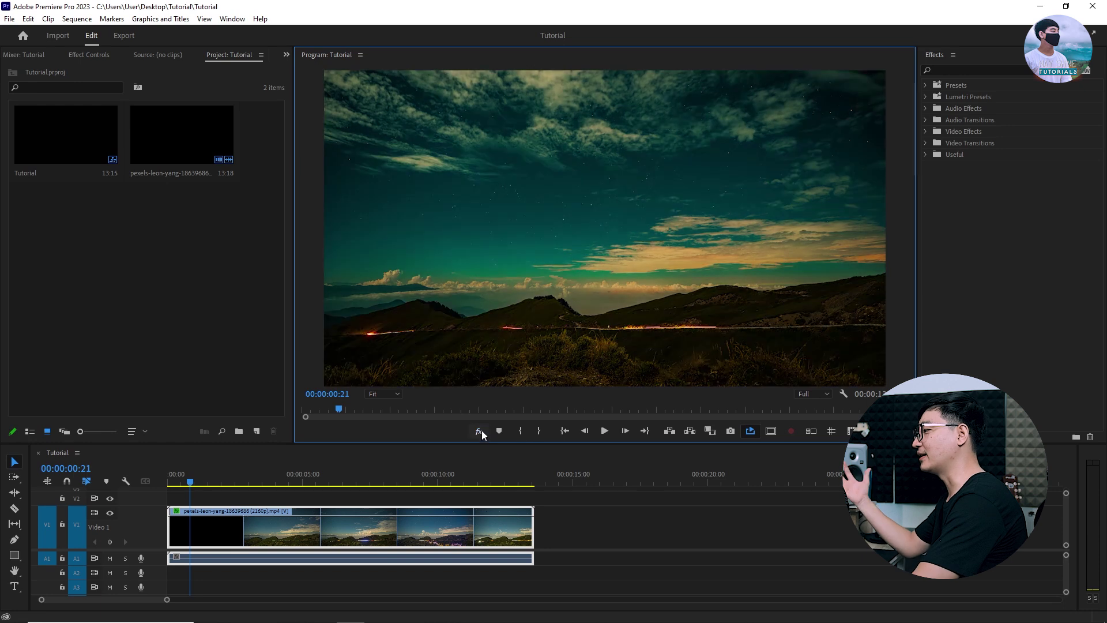
pyautogui.click(482, 432)
pyautogui.click(482, 433)
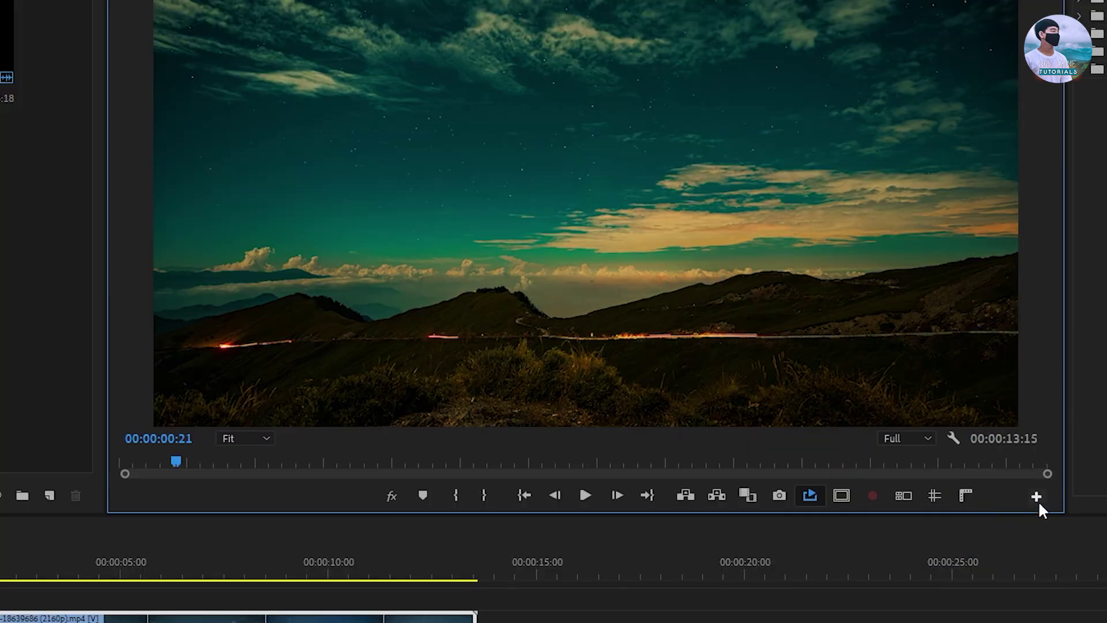
# Check the extra playback buttons, then switch effects back on so the teal grade returns.
pyautogui.click(1037, 499)
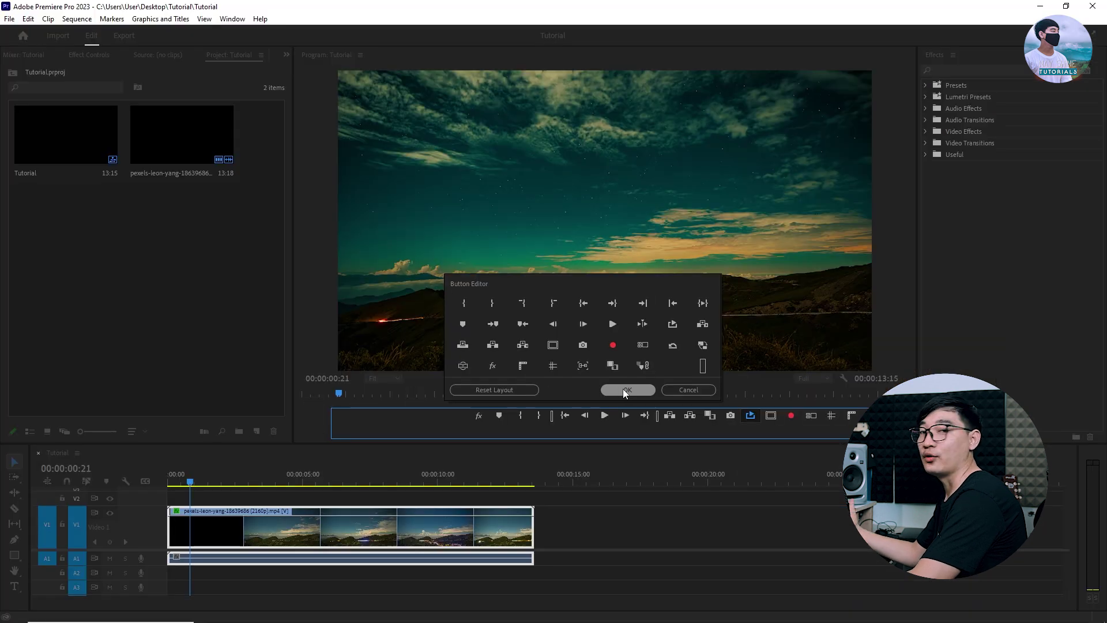
pyautogui.click(624, 390)
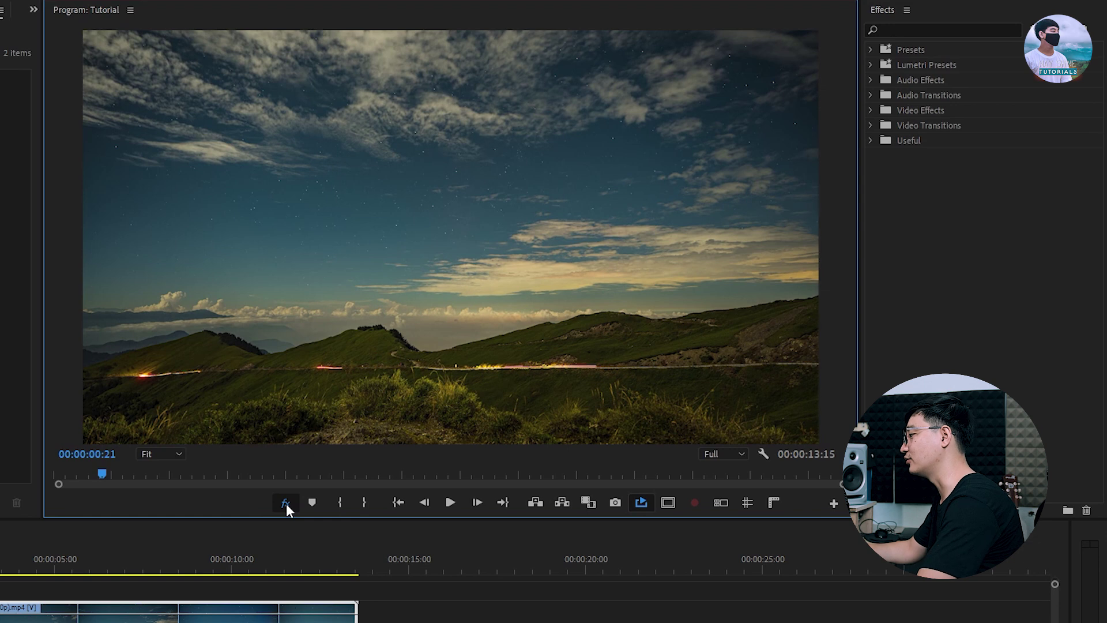
pyautogui.click(286, 503)
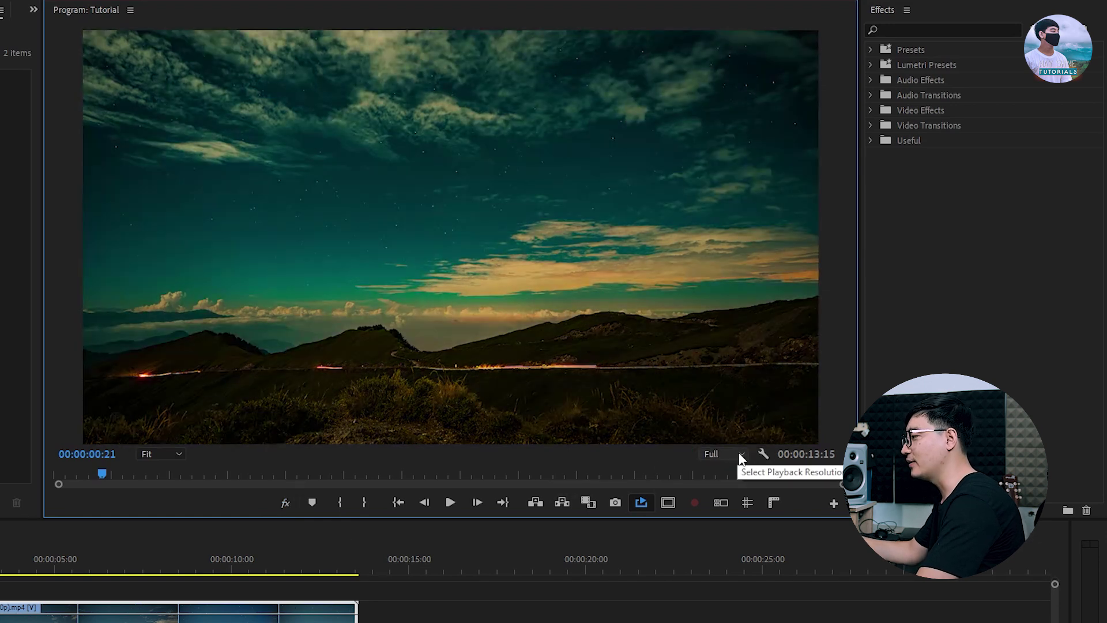
pyautogui.click(741, 454)
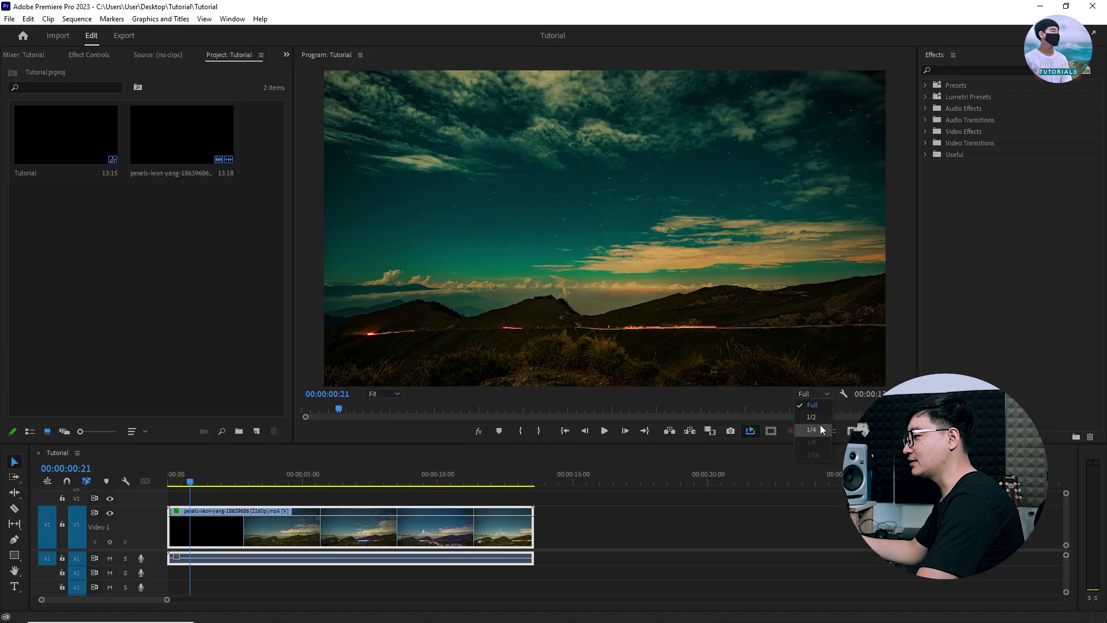
pyautogui.click(819, 404)
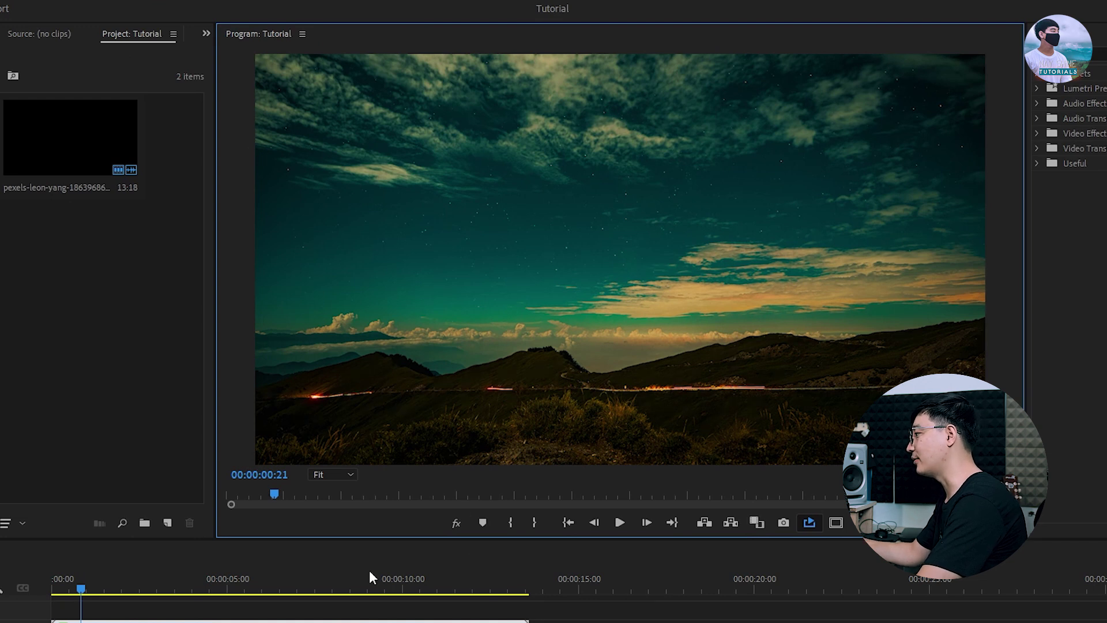
pyautogui.press('space')
pyautogui.press('space')
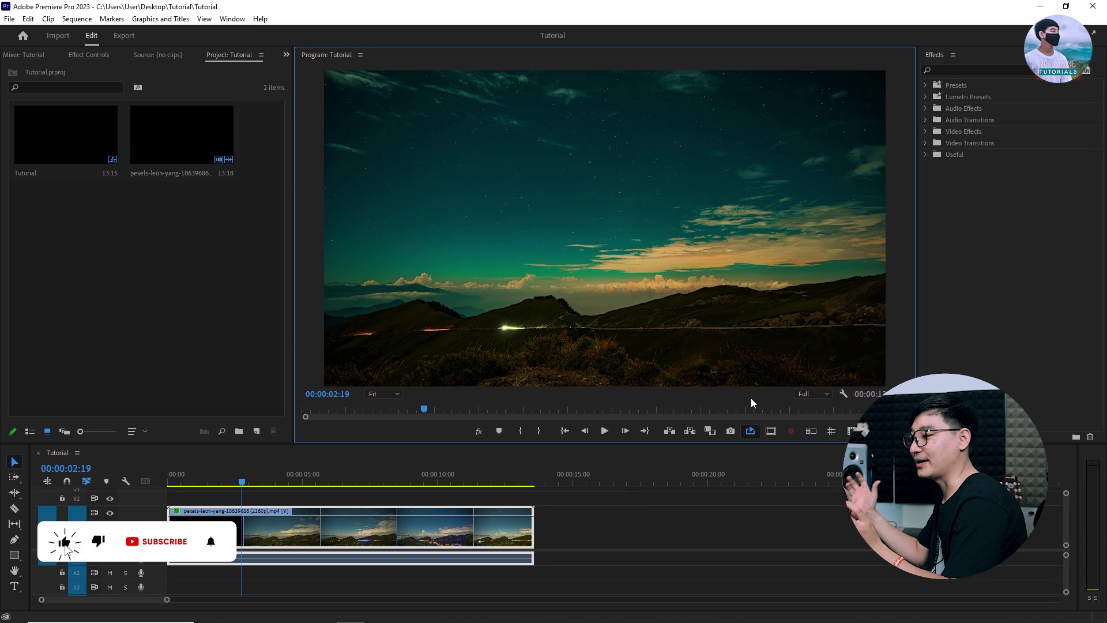
pyautogui.press('space')
pyautogui.click(812, 395)
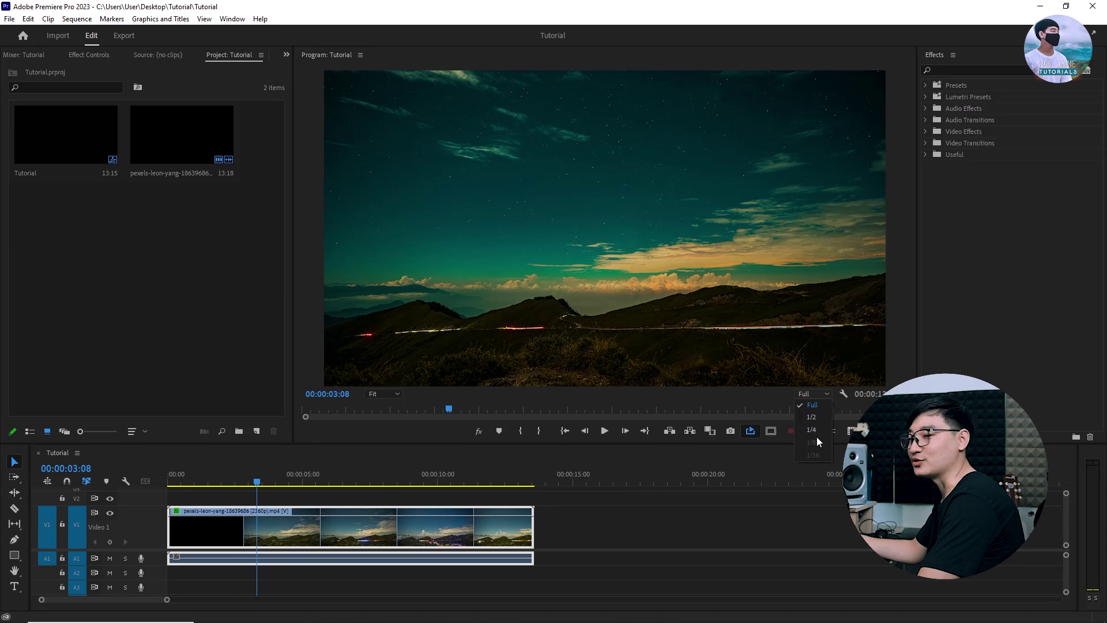
pyautogui.click(587, 257)
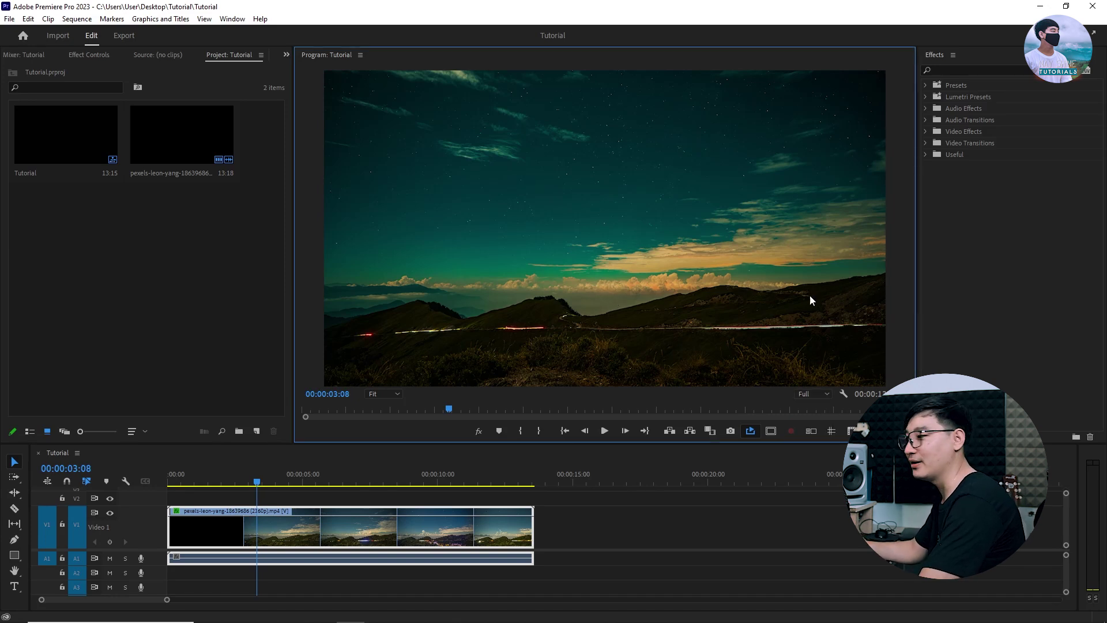
pyautogui.click(817, 394)
pyautogui.click(816, 426)
pyautogui.press('space')
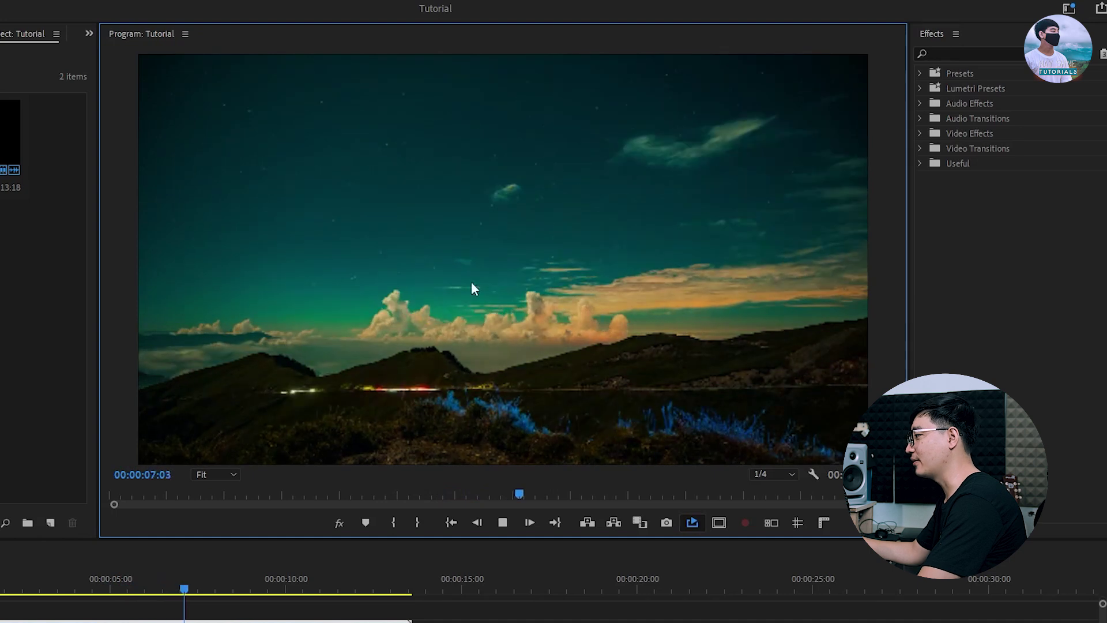
pyautogui.click(503, 522)
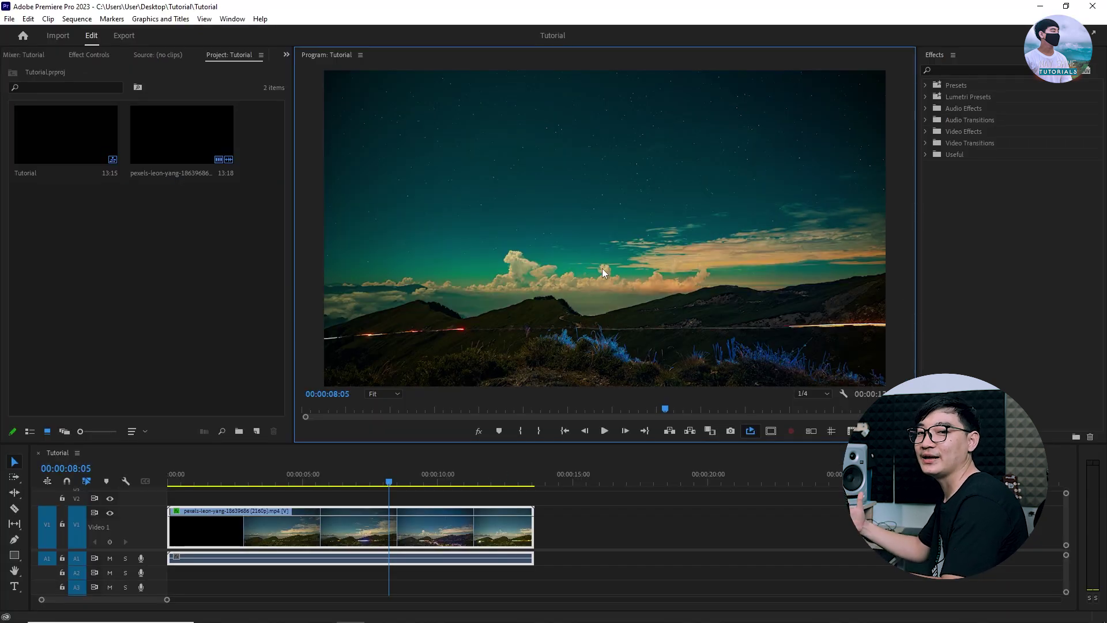
pyautogui.click(817, 394)
pyautogui.click(812, 417)
pyautogui.press('space')
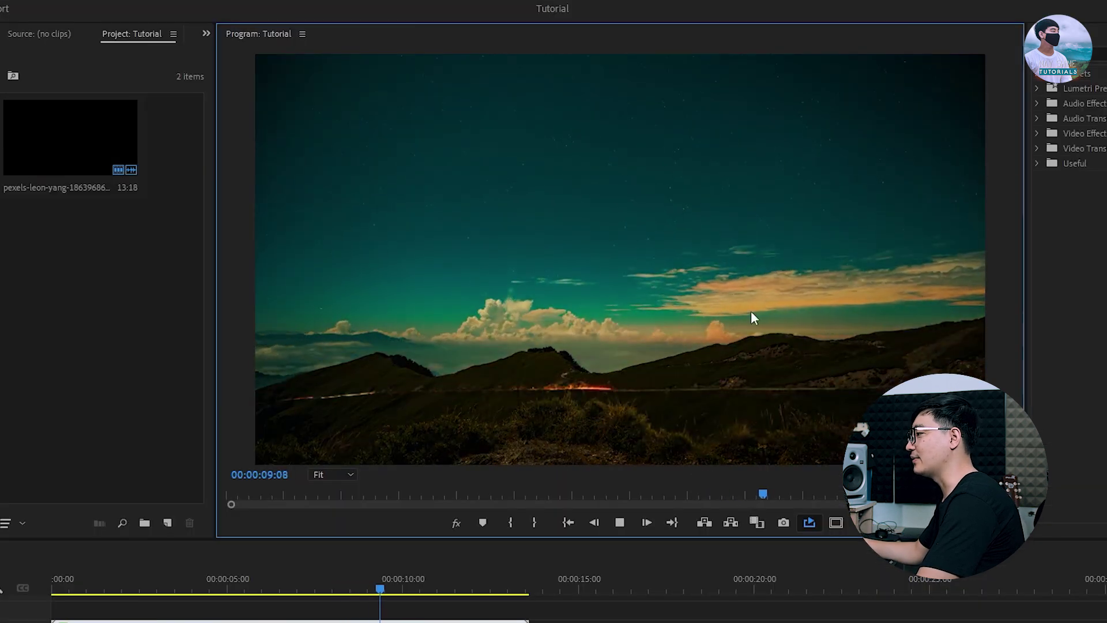
pyautogui.press('space')
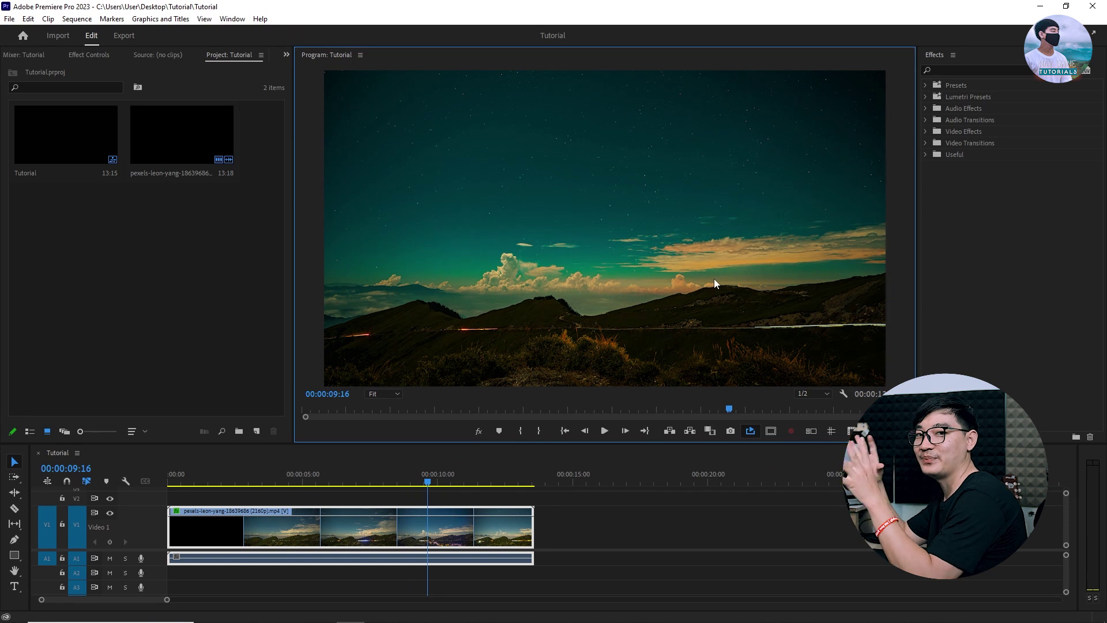
pyautogui.click(813, 394)
pyautogui.click(812, 405)
pyautogui.click(355, 474)
pyautogui.press('space')
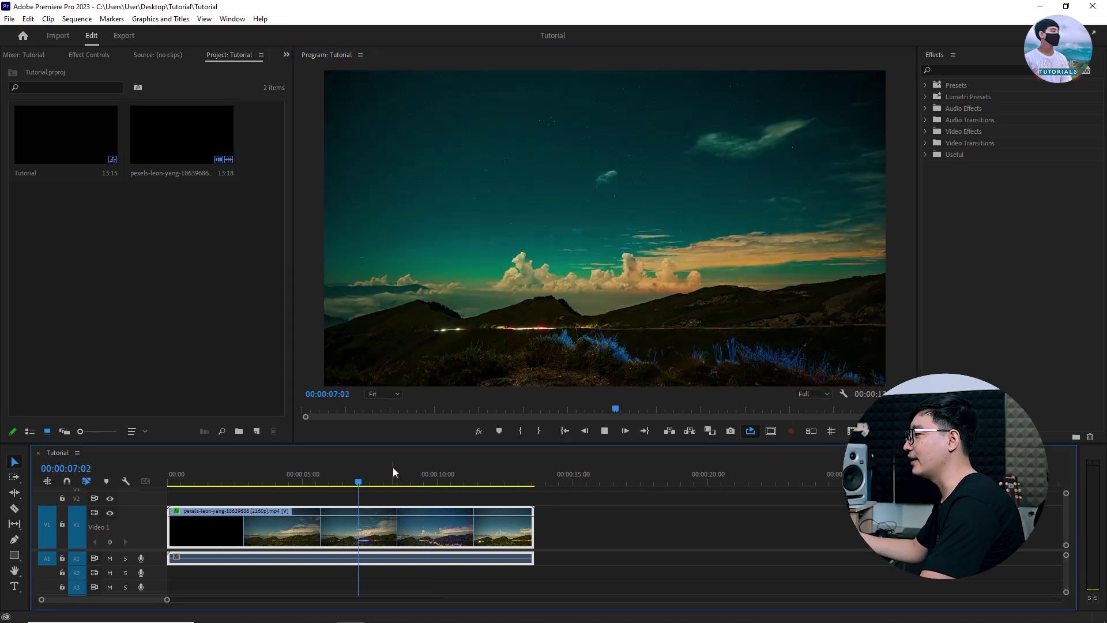
pyautogui.press('space')
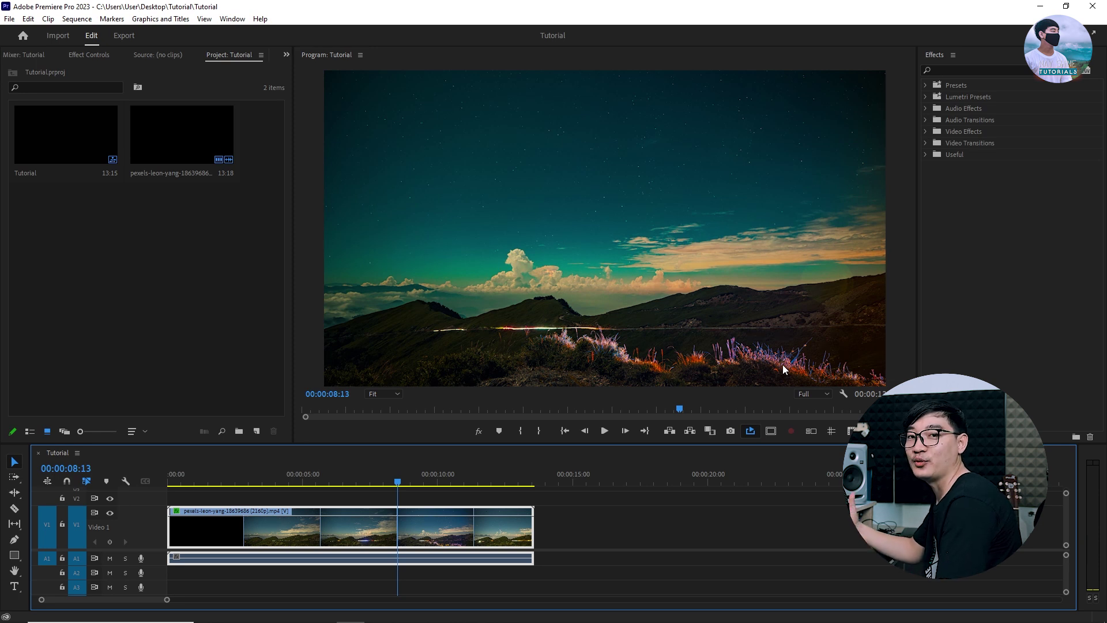
pyautogui.click(827, 394)
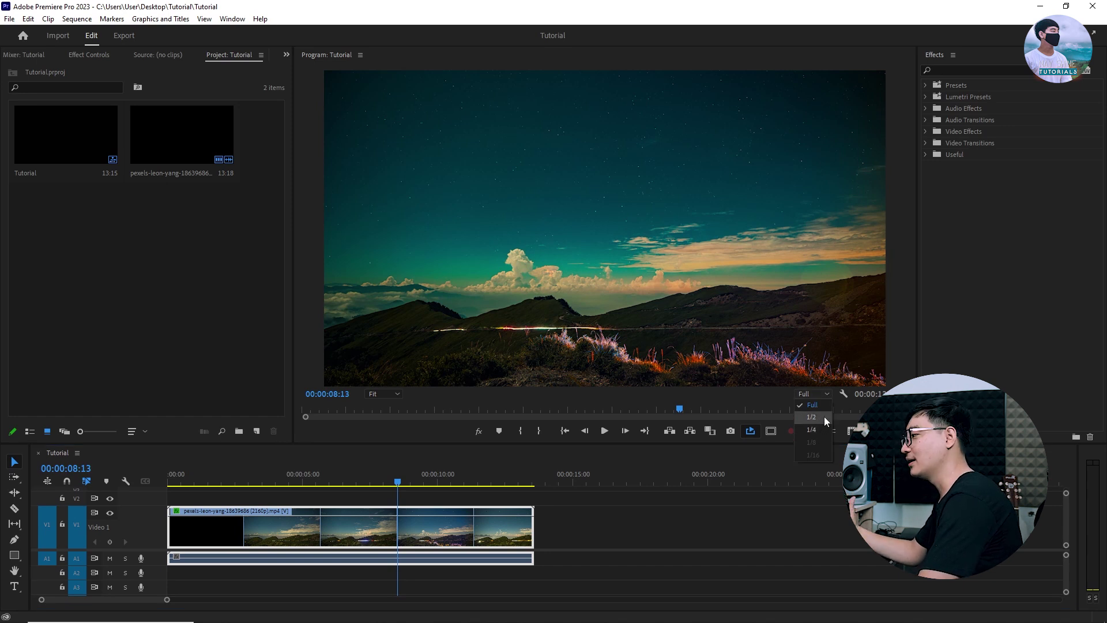
pyautogui.click(734, 501)
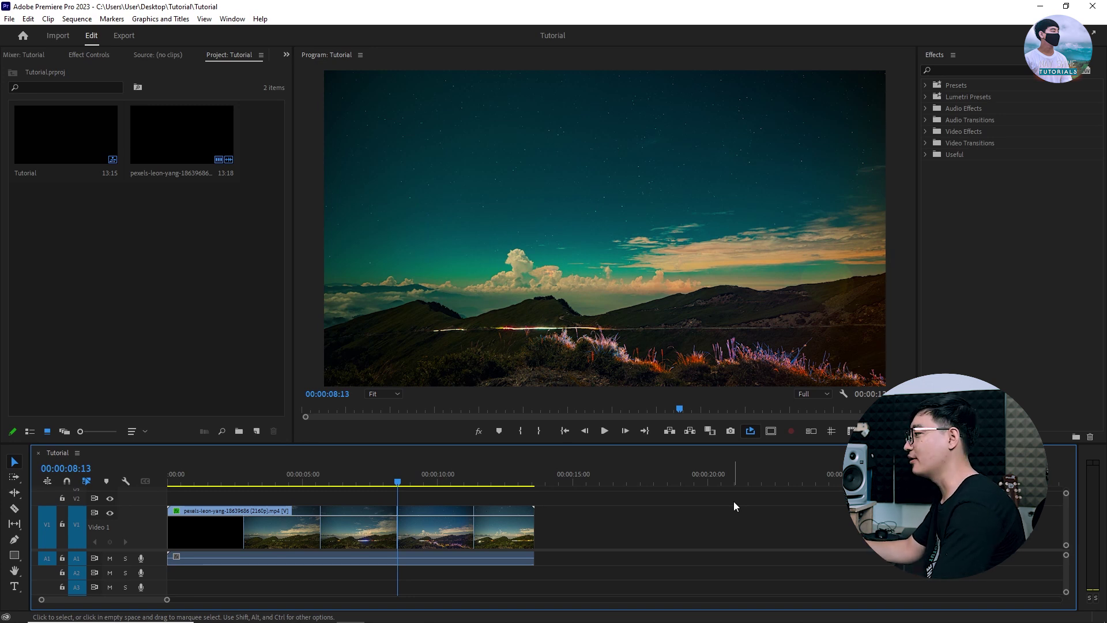
# Select the 2160p landscape pexels-leon-yang clip in the Project panel.
pyautogui.click(180, 145)
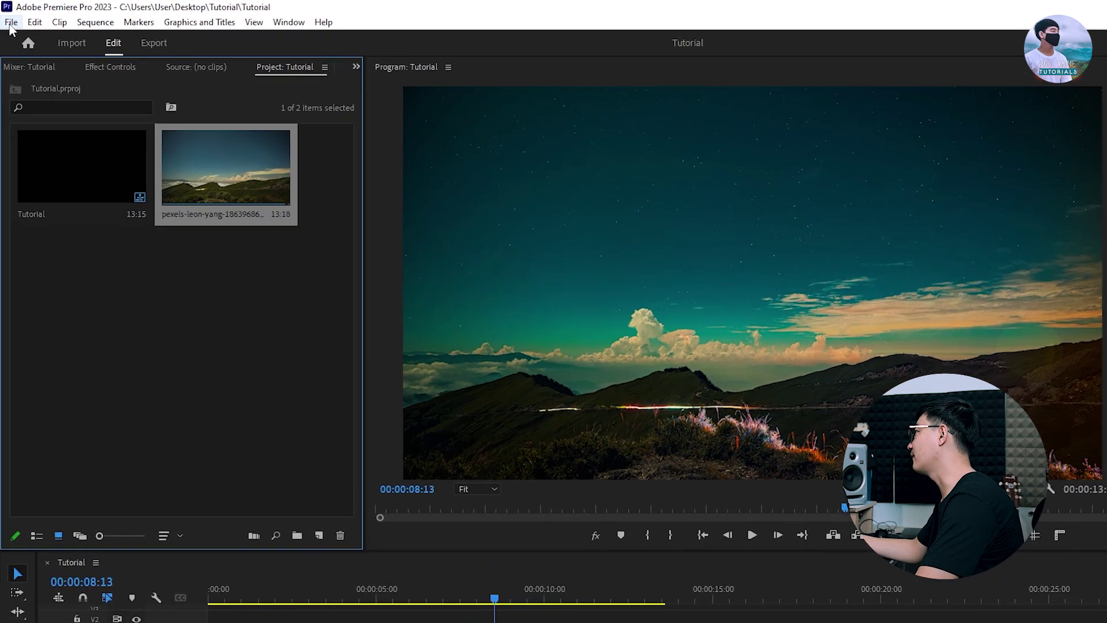
pyautogui.click(9, 19)
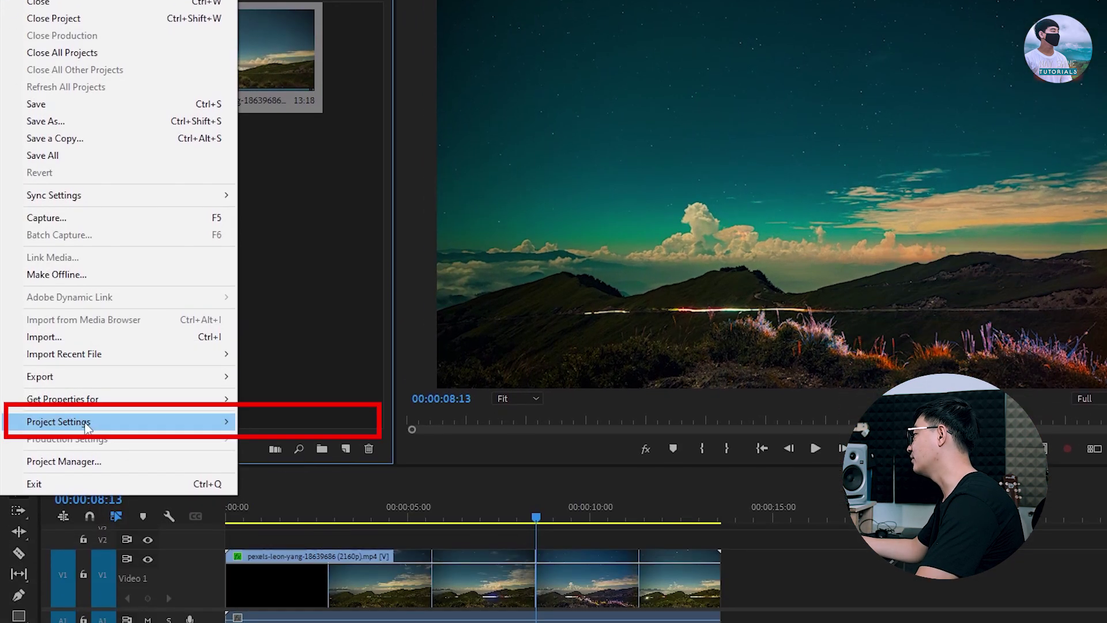
pyautogui.moveTo(112, 427)
pyautogui.click(265, 422)
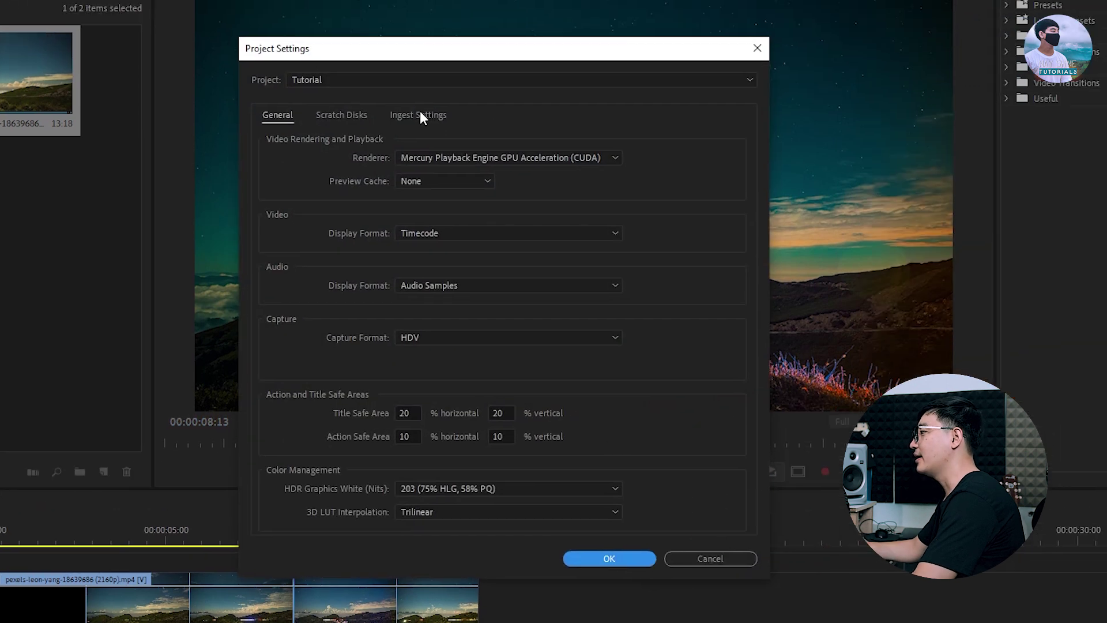
pyautogui.click(417, 114)
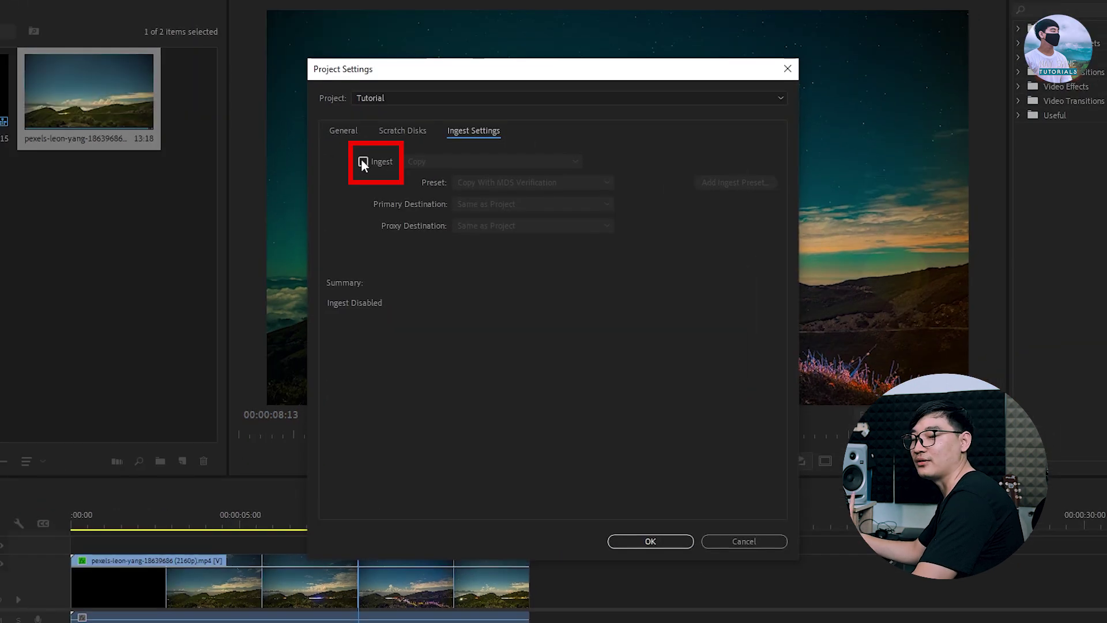
pyautogui.click(362, 161)
pyautogui.click(458, 161)
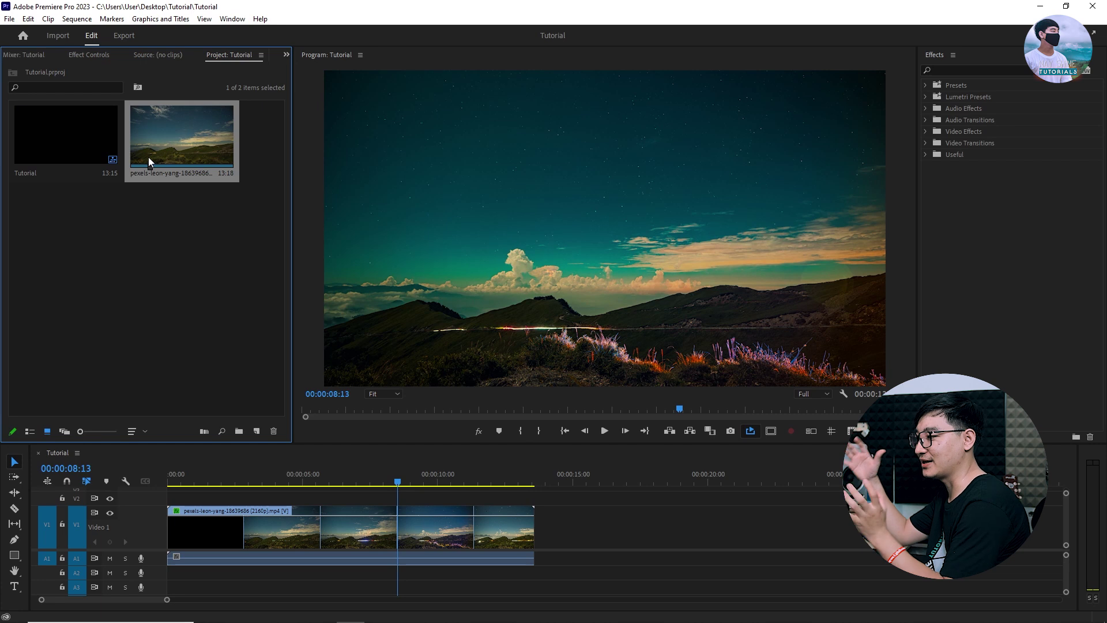
# Open Create Proxies for the clip with Format H.264 and the H.264 Low Resolution Proxy preset.
pyautogui.rightClick(175, 138)
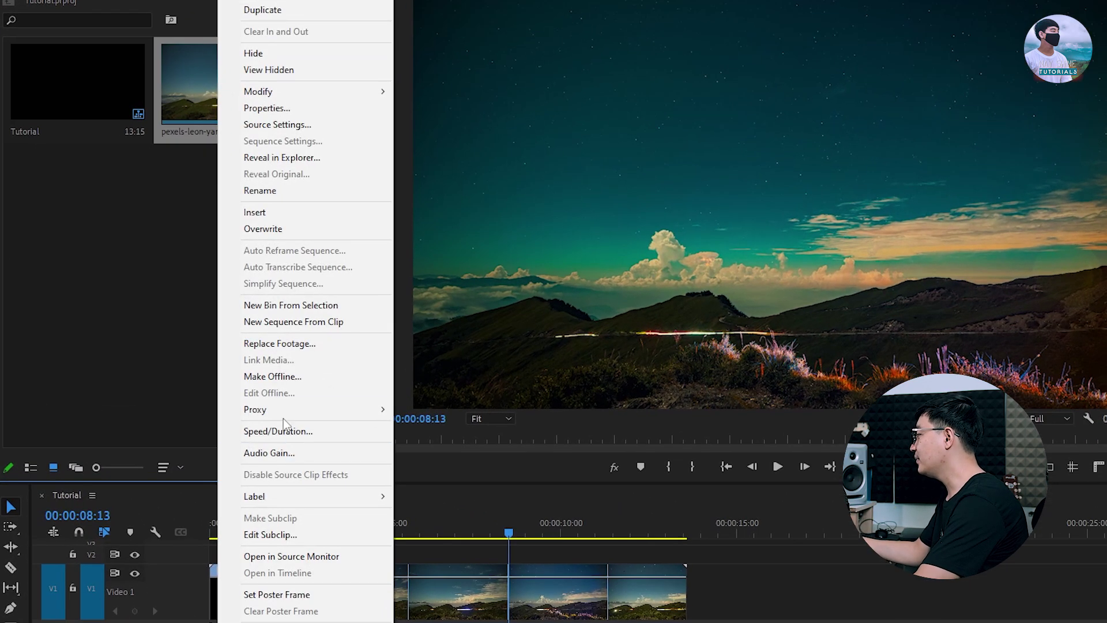
pyautogui.moveTo(285, 410)
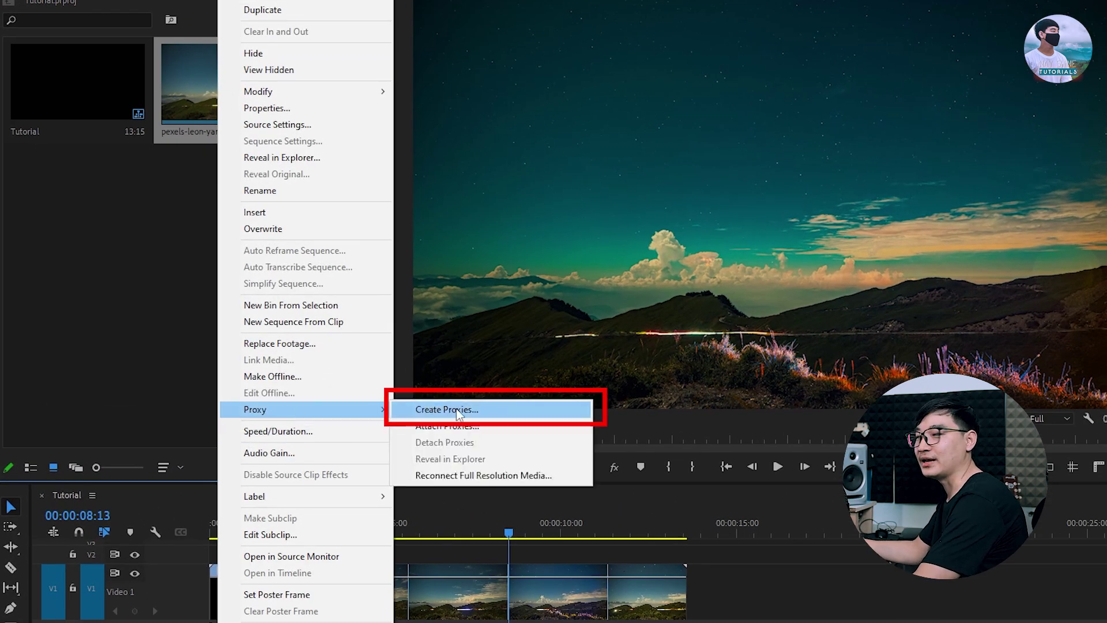
pyautogui.click(459, 411)
pyautogui.click(416, 251)
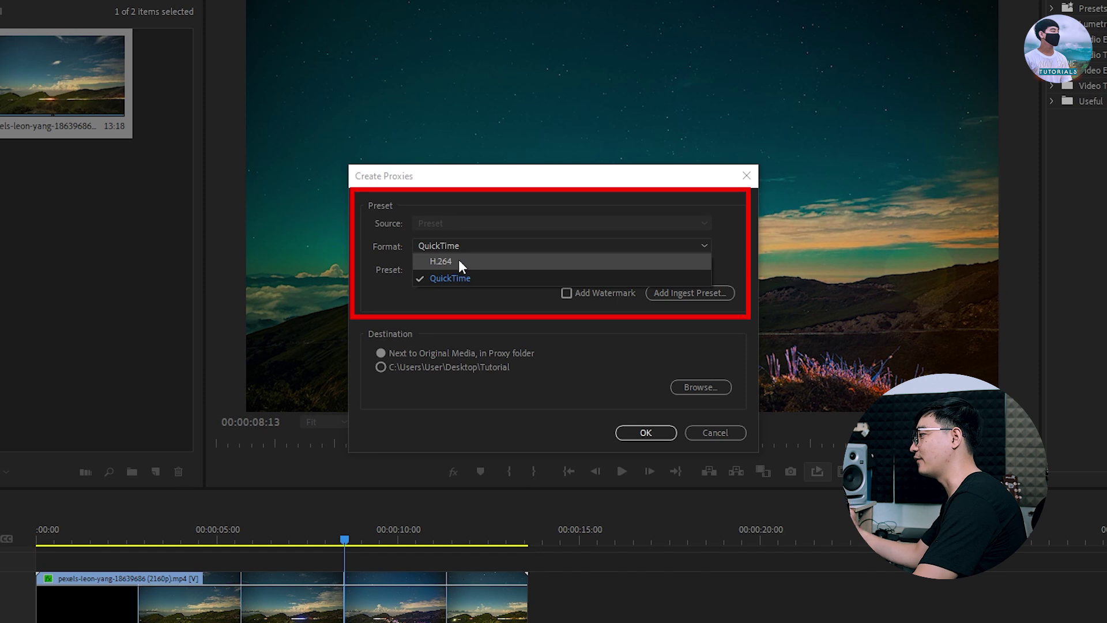
pyautogui.click(444, 277)
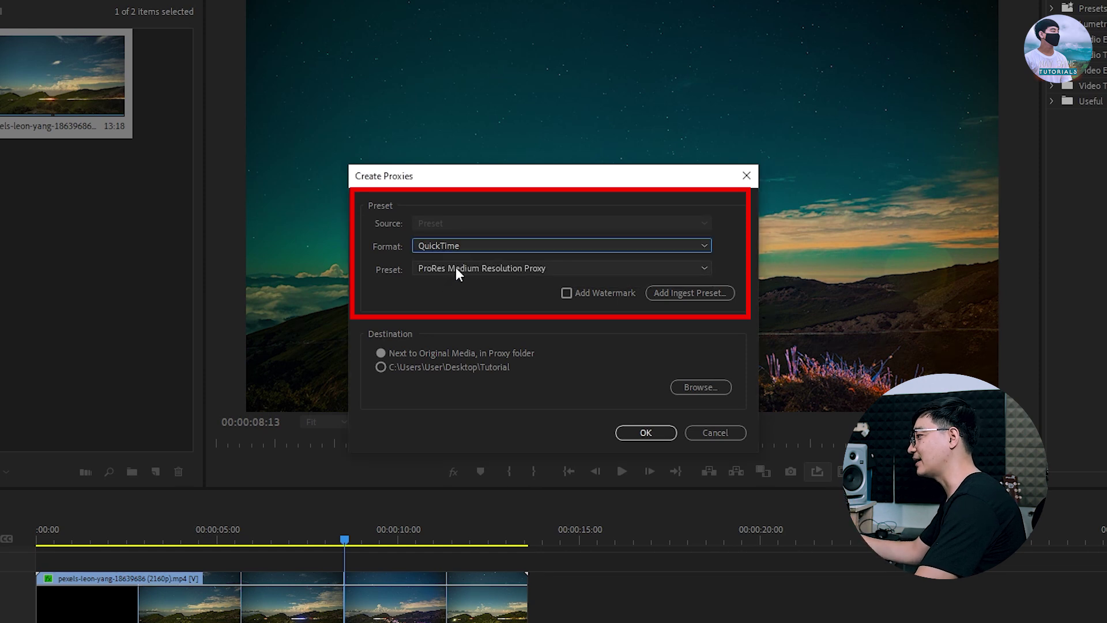
pyautogui.click(455, 268)
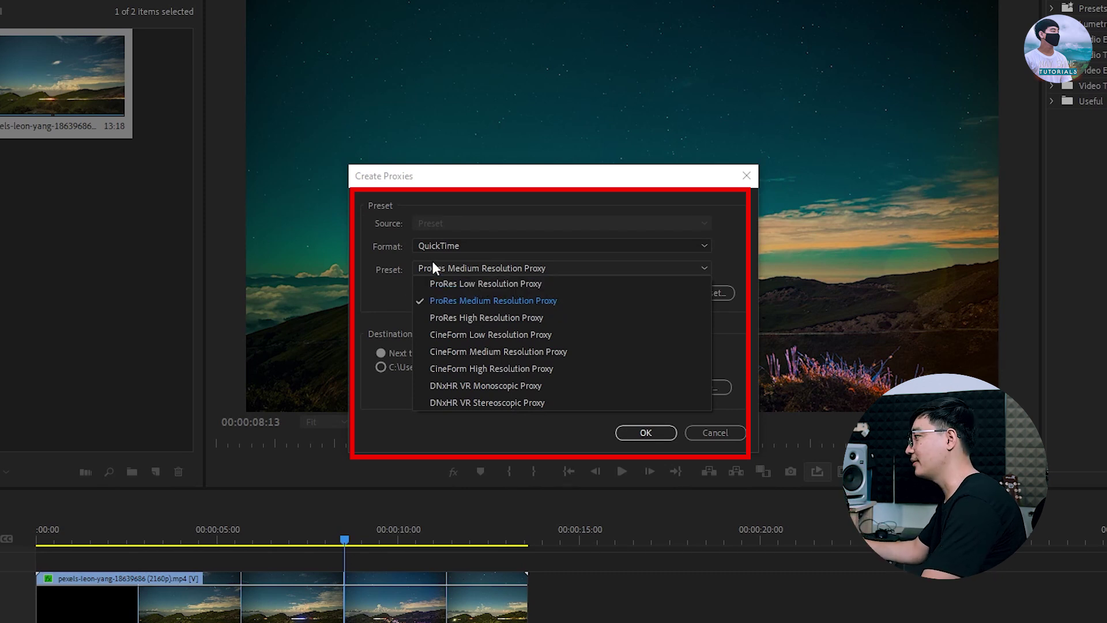
pyautogui.click(458, 250)
pyautogui.click(451, 262)
pyautogui.click(457, 269)
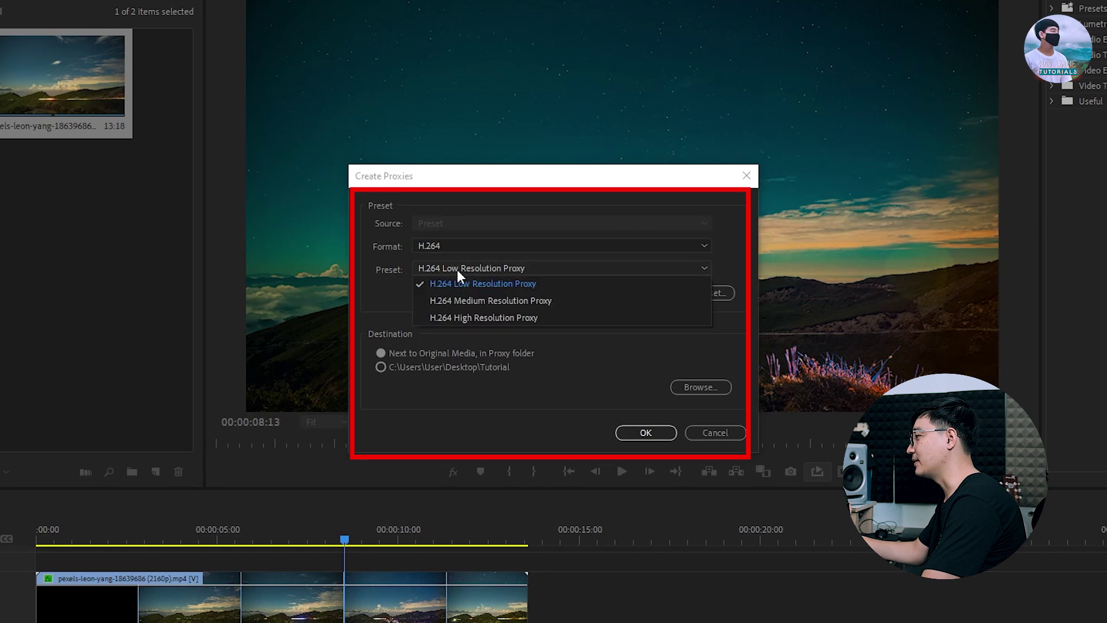
pyautogui.click(434, 245)
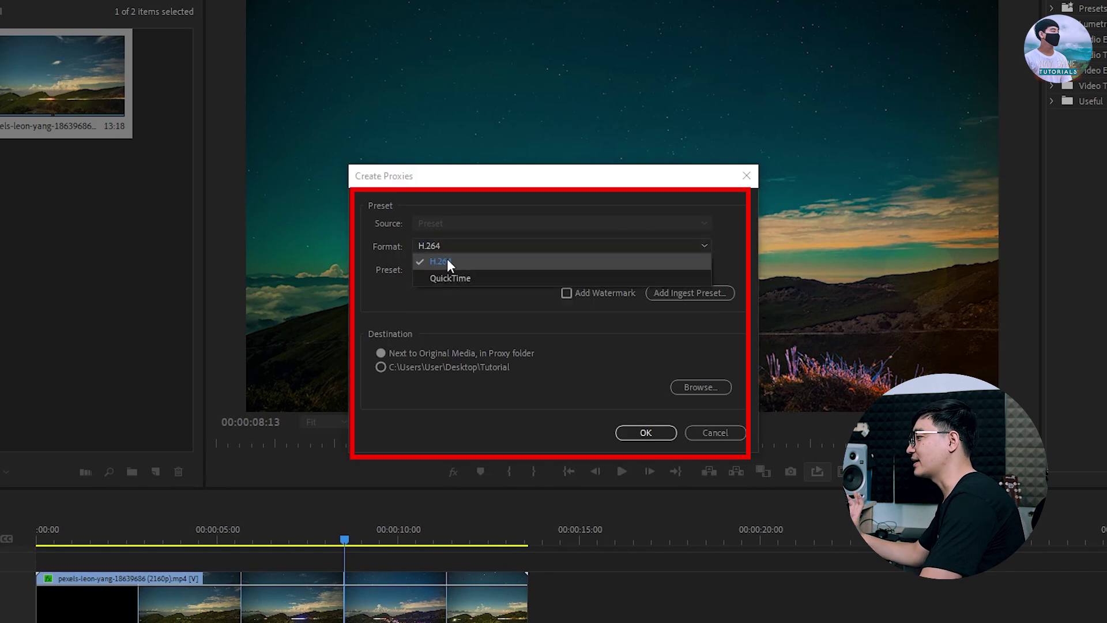
pyautogui.click(448, 261)
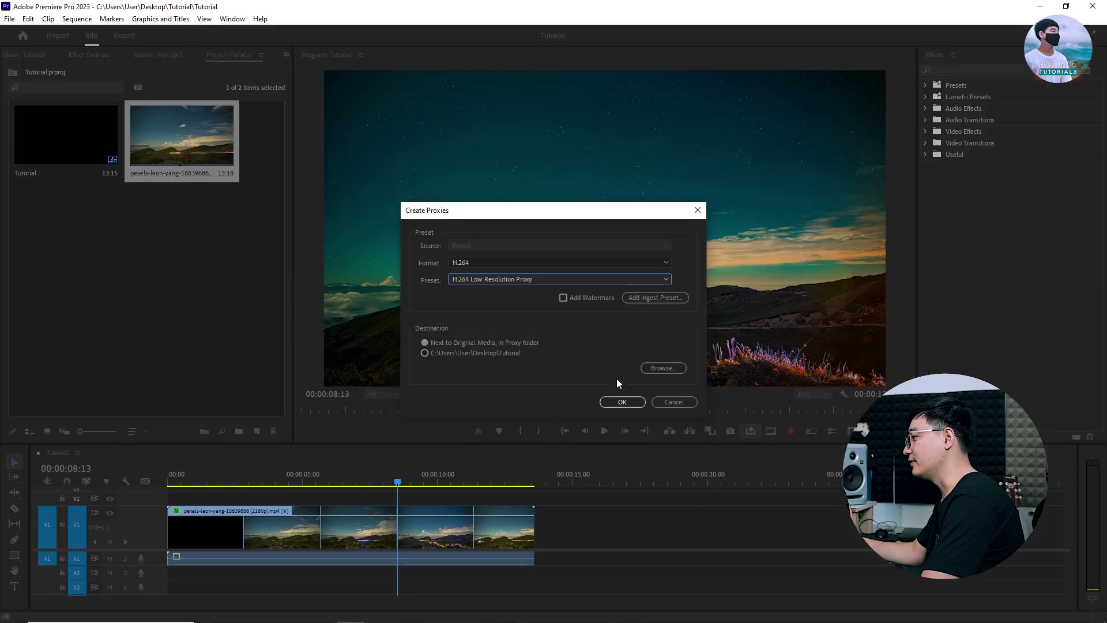
# Encode the clip's H.264 low-resolution proxy in Media Encoder, then close Media Encoder.
pyautogui.click(621, 402)
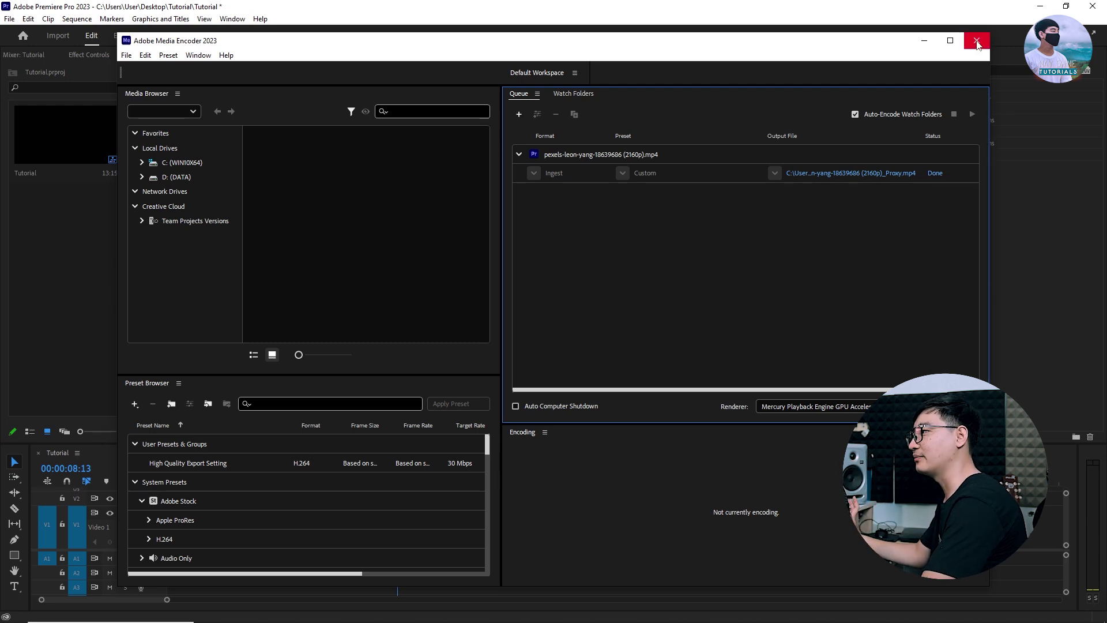
pyautogui.click(926, 41)
# Reselect the landscape clip and add a Toggle Proxies button to the Program monitor's controls.
pyautogui.click(254, 303)
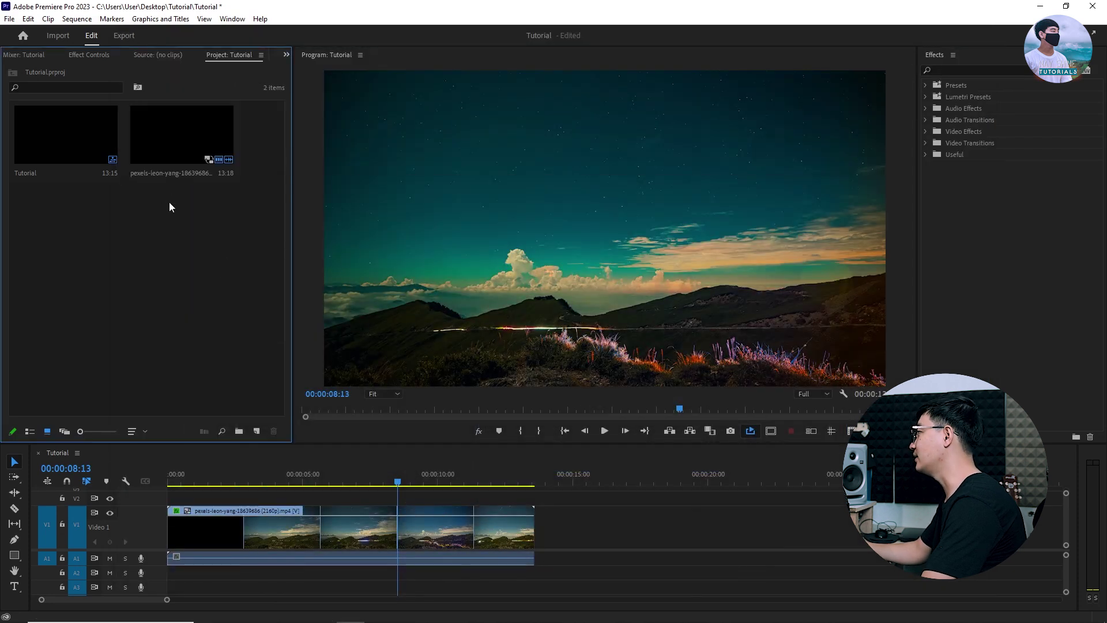
pyautogui.click(209, 166)
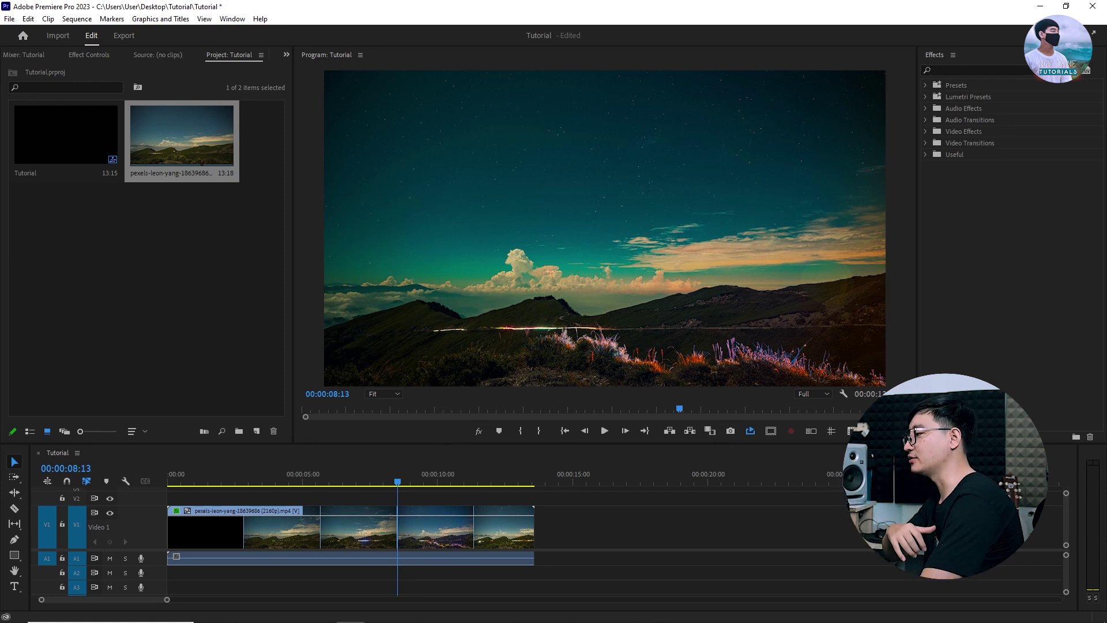
pyautogui.click(901, 431)
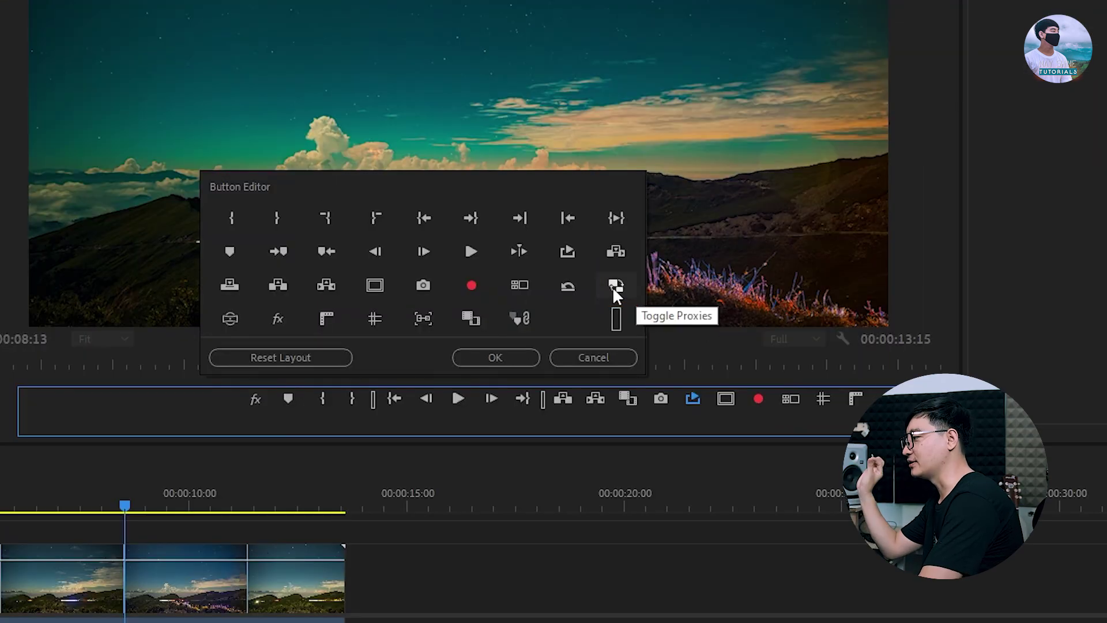
pyautogui.moveTo(616, 285); pyautogui.dragTo(225, 407)
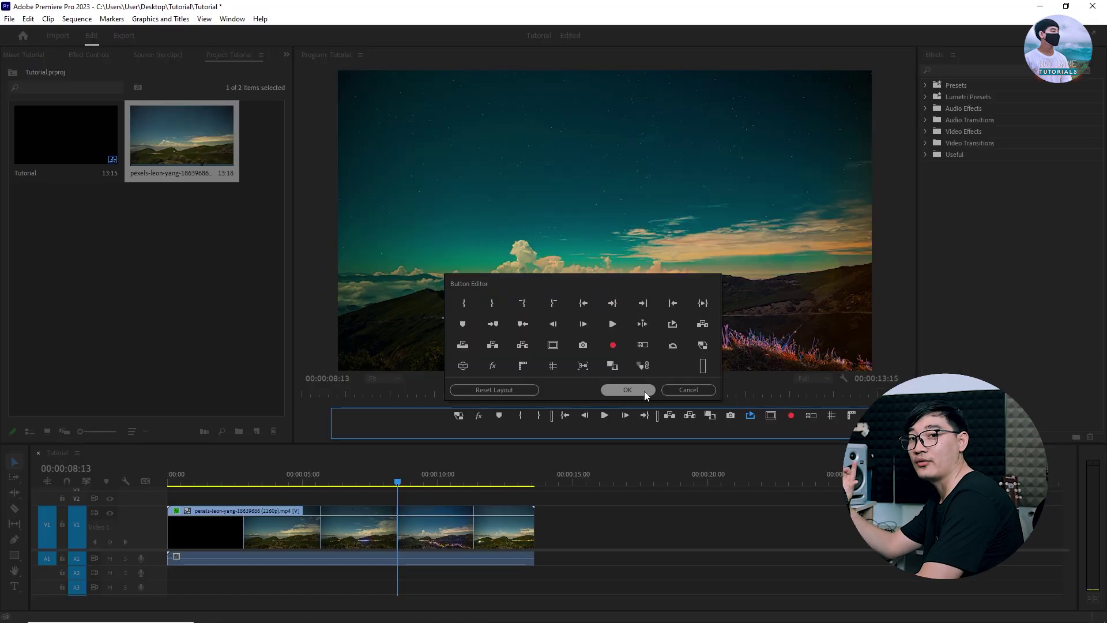
pyautogui.click(496, 357)
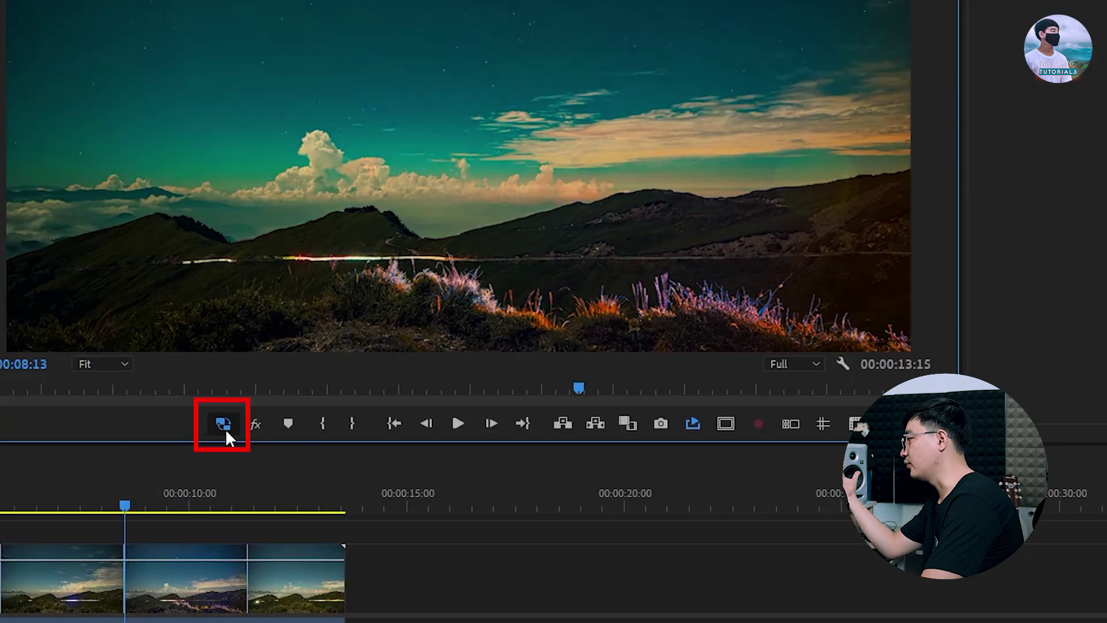